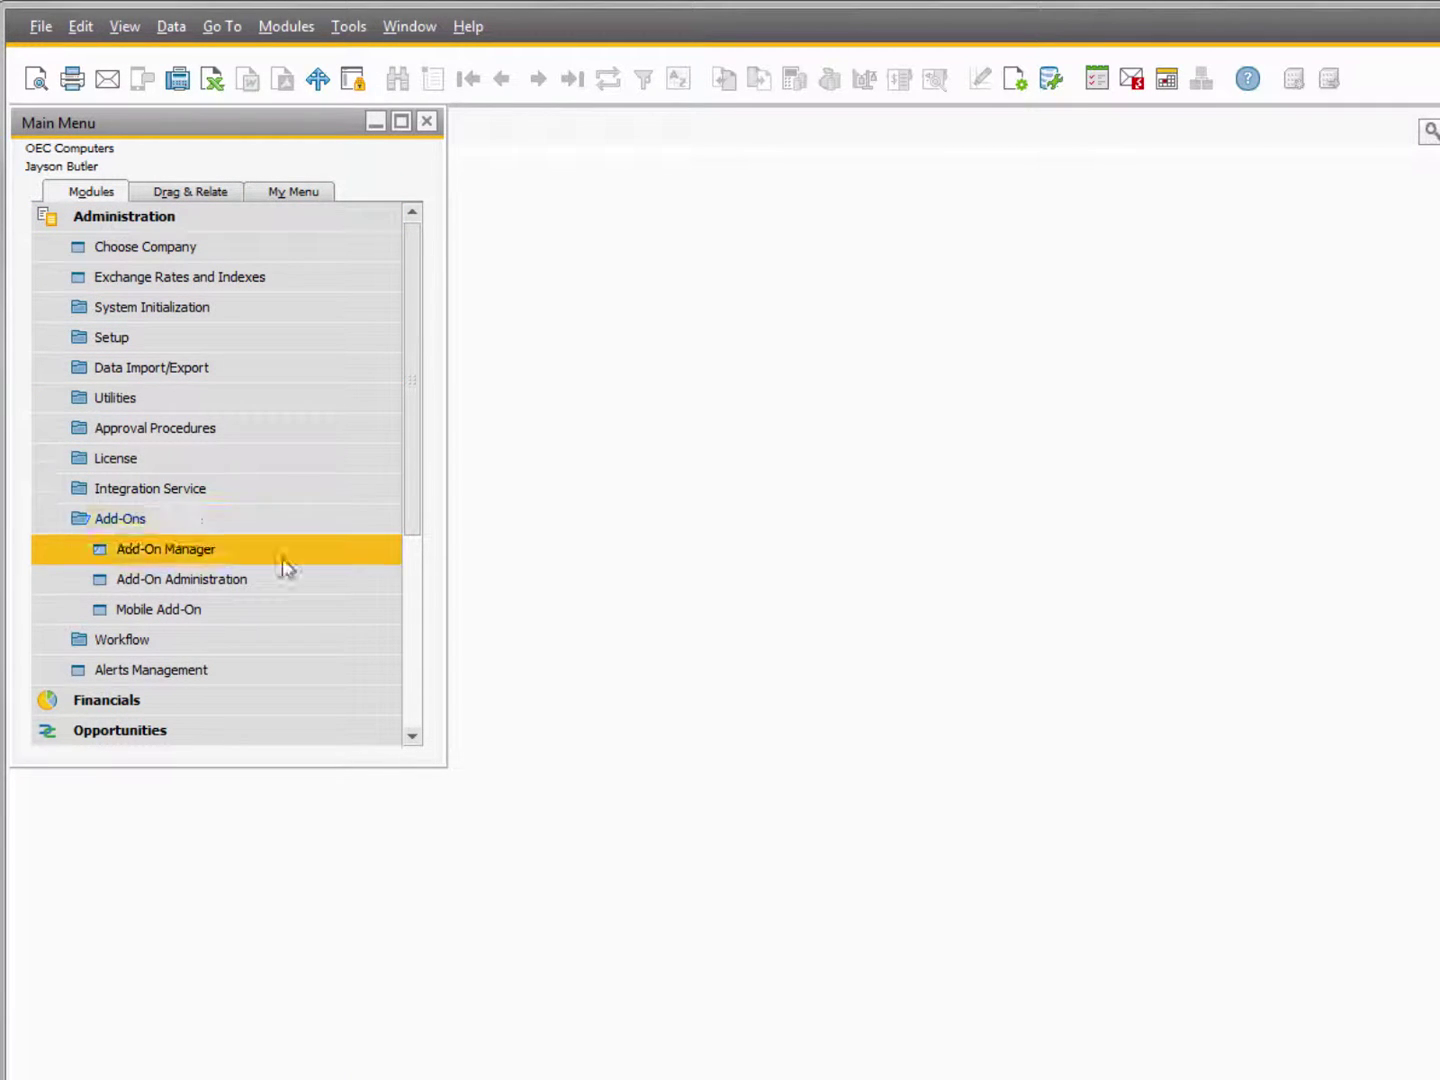
Register a new add-on using Installer.ard from the SAP\B1 iPayment 2015.1.2.1\32 bit folder.
click(232, 590)
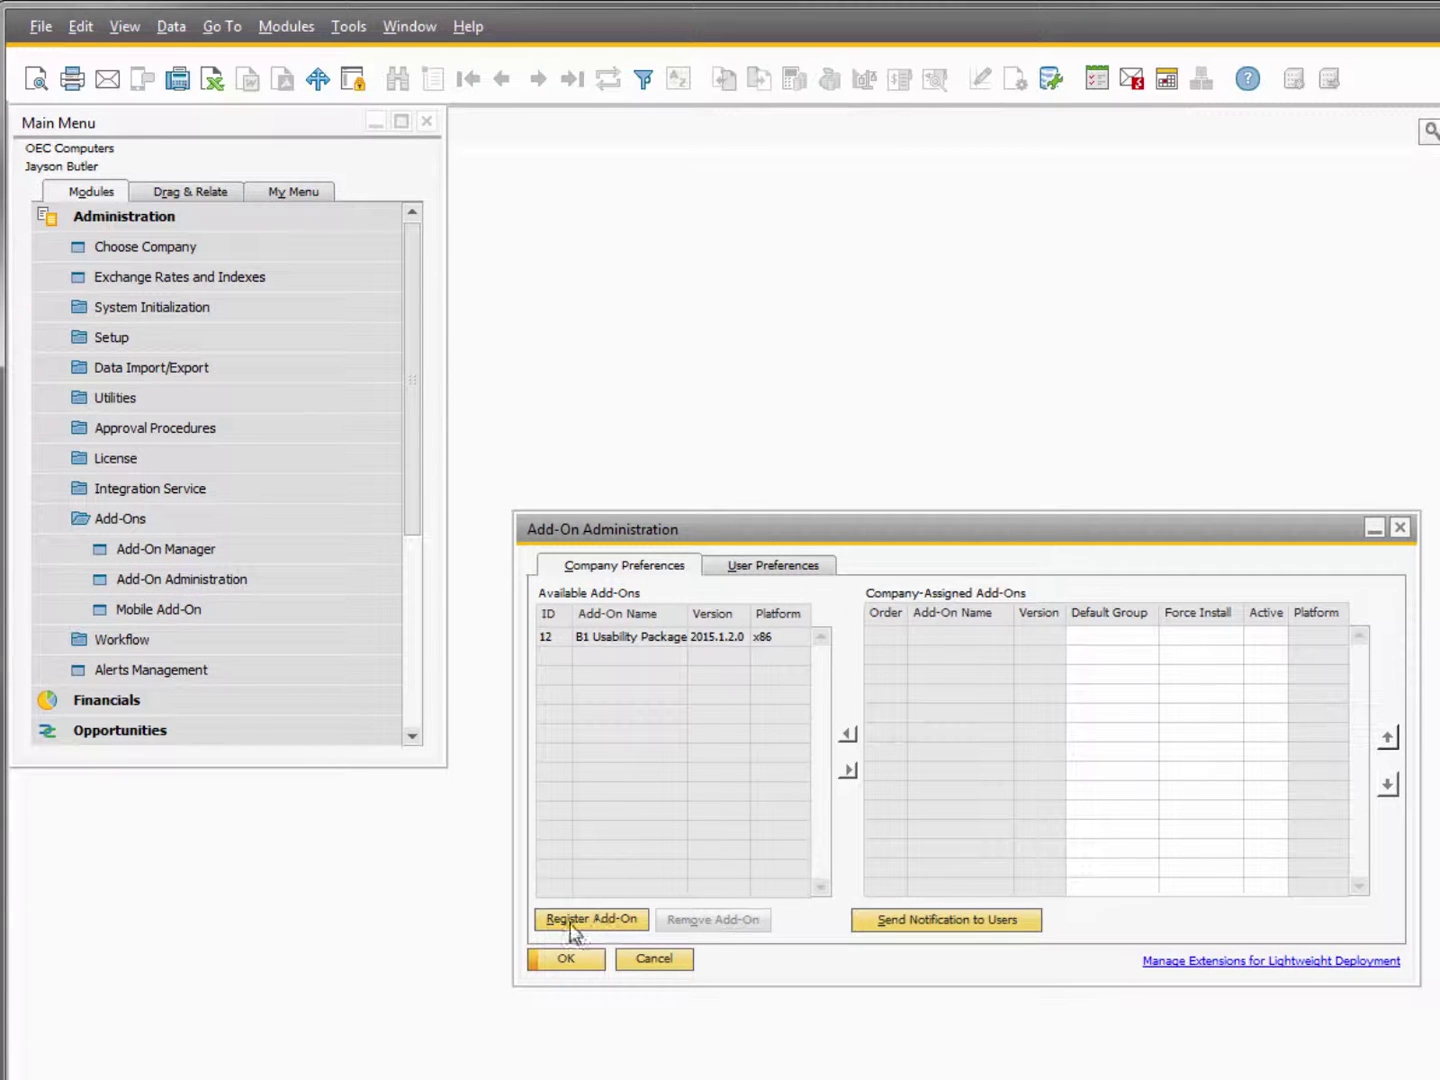
click(618, 920)
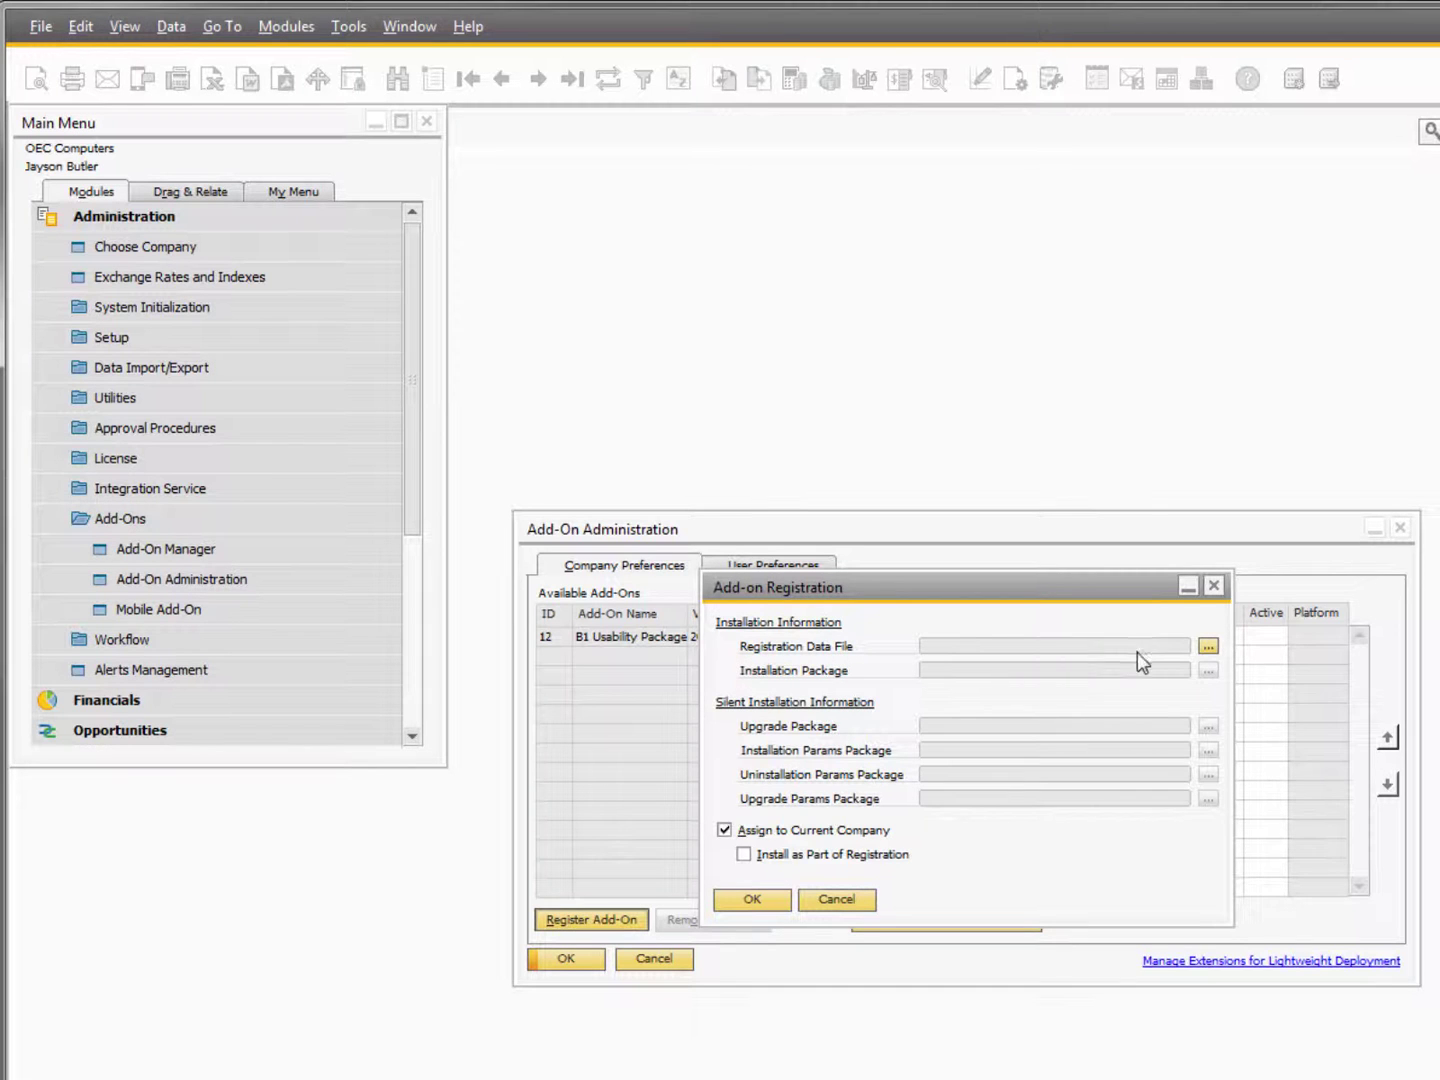
click(1207, 646)
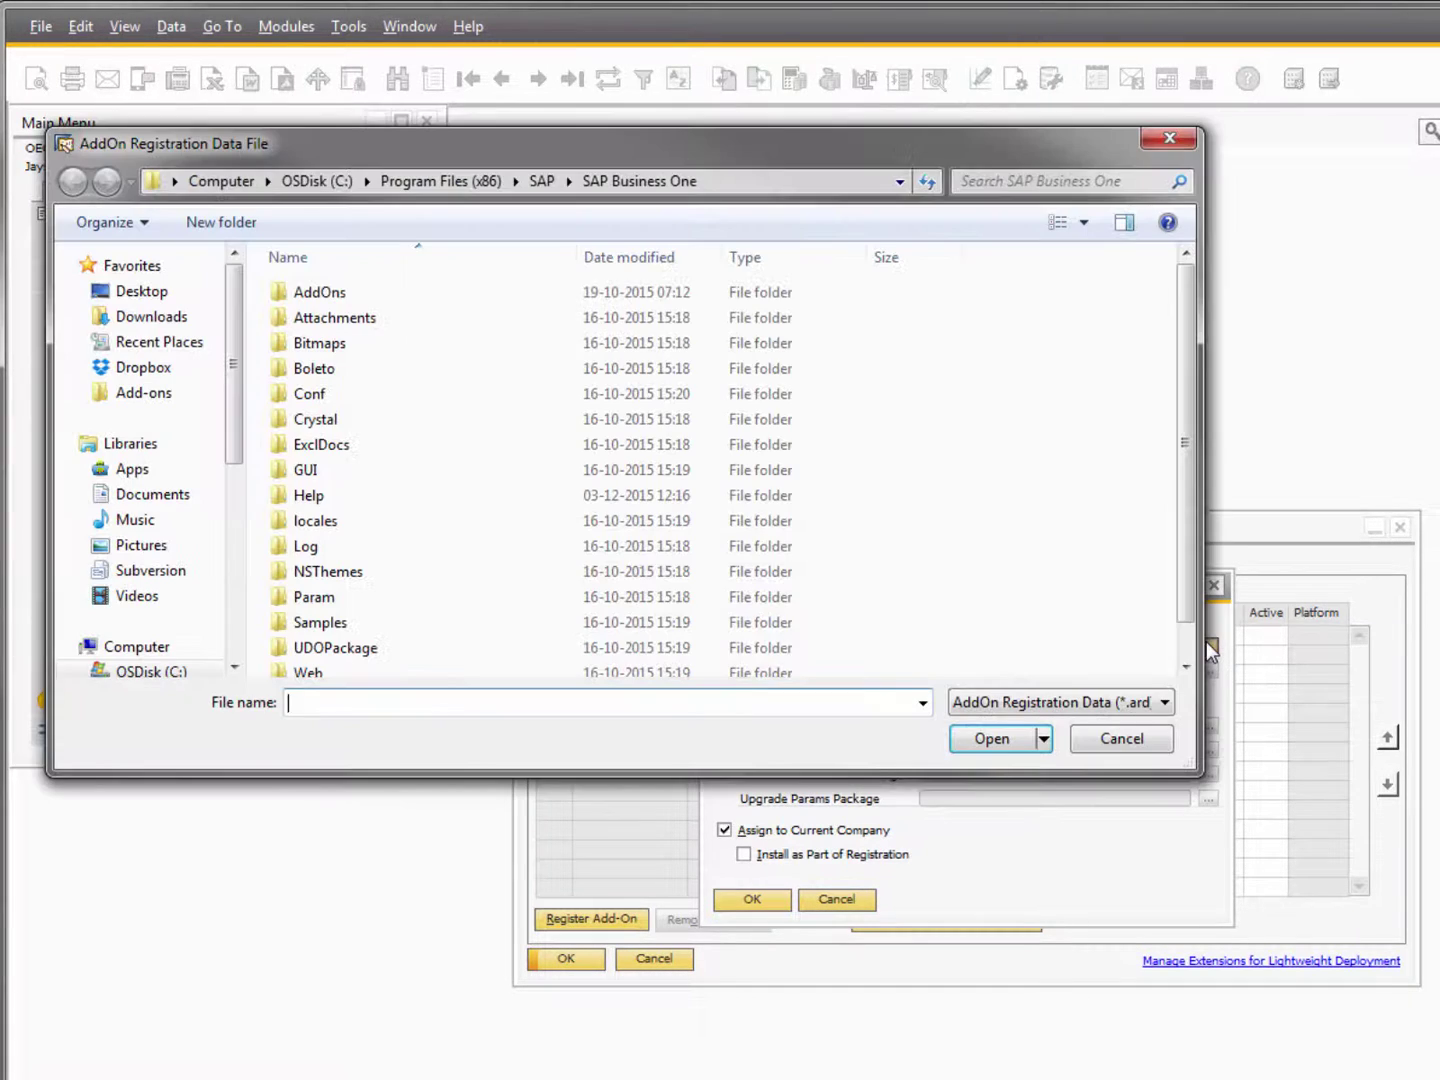
click(553, 188)
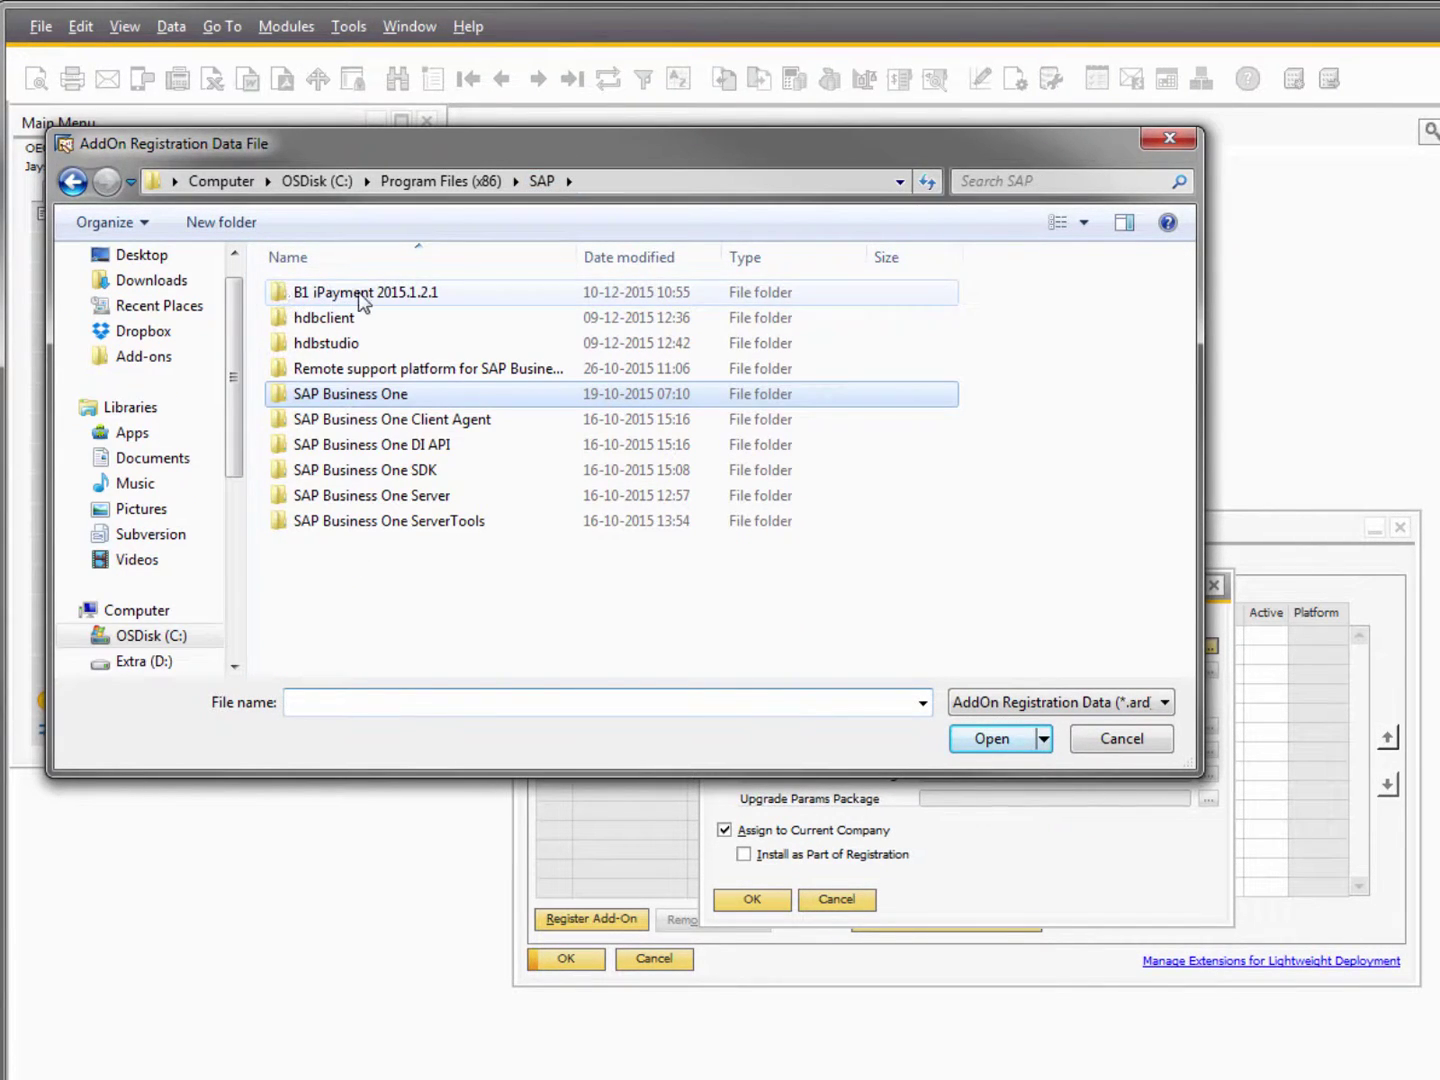
double_click(363, 293)
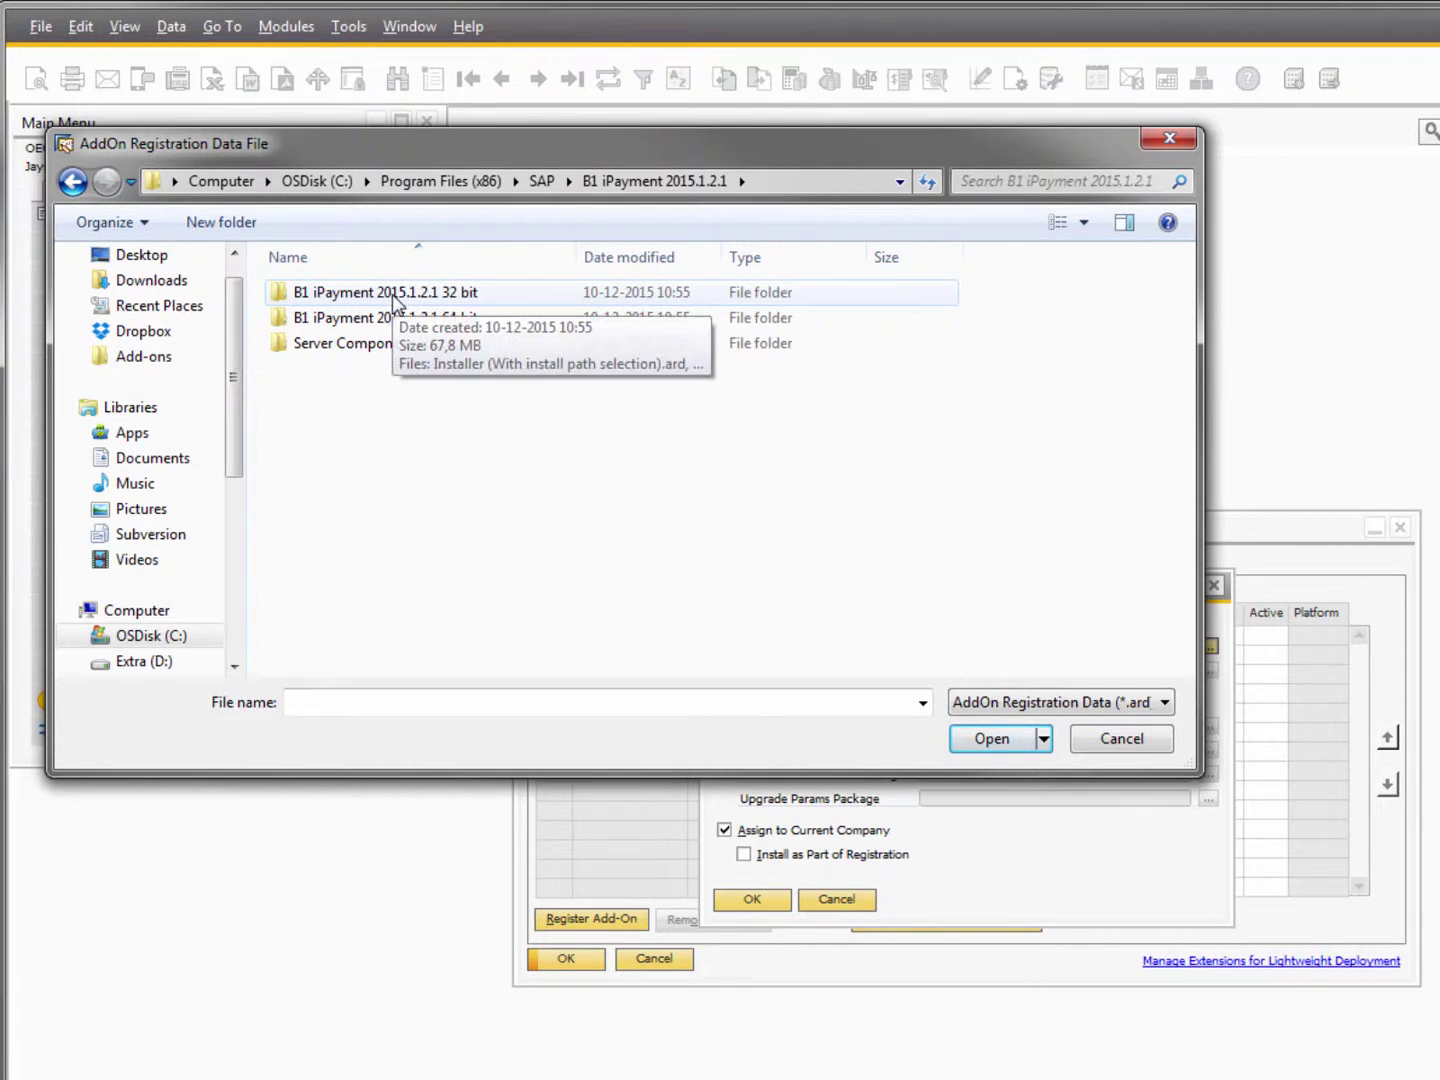
double_click(449, 296)
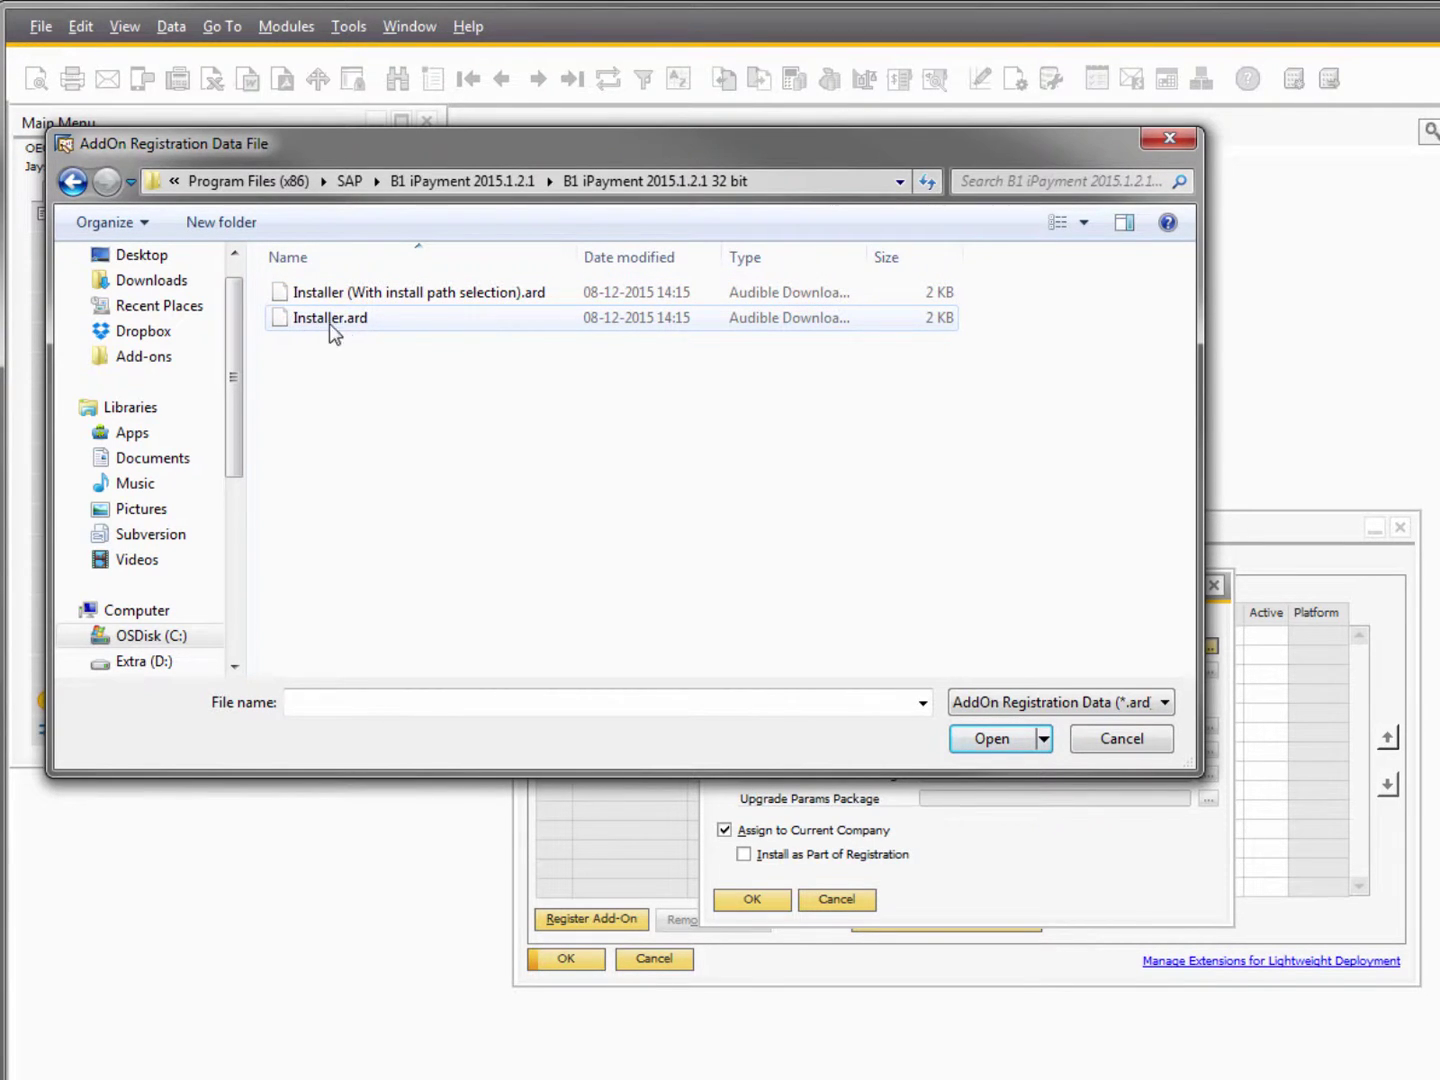
double_click(396, 327)
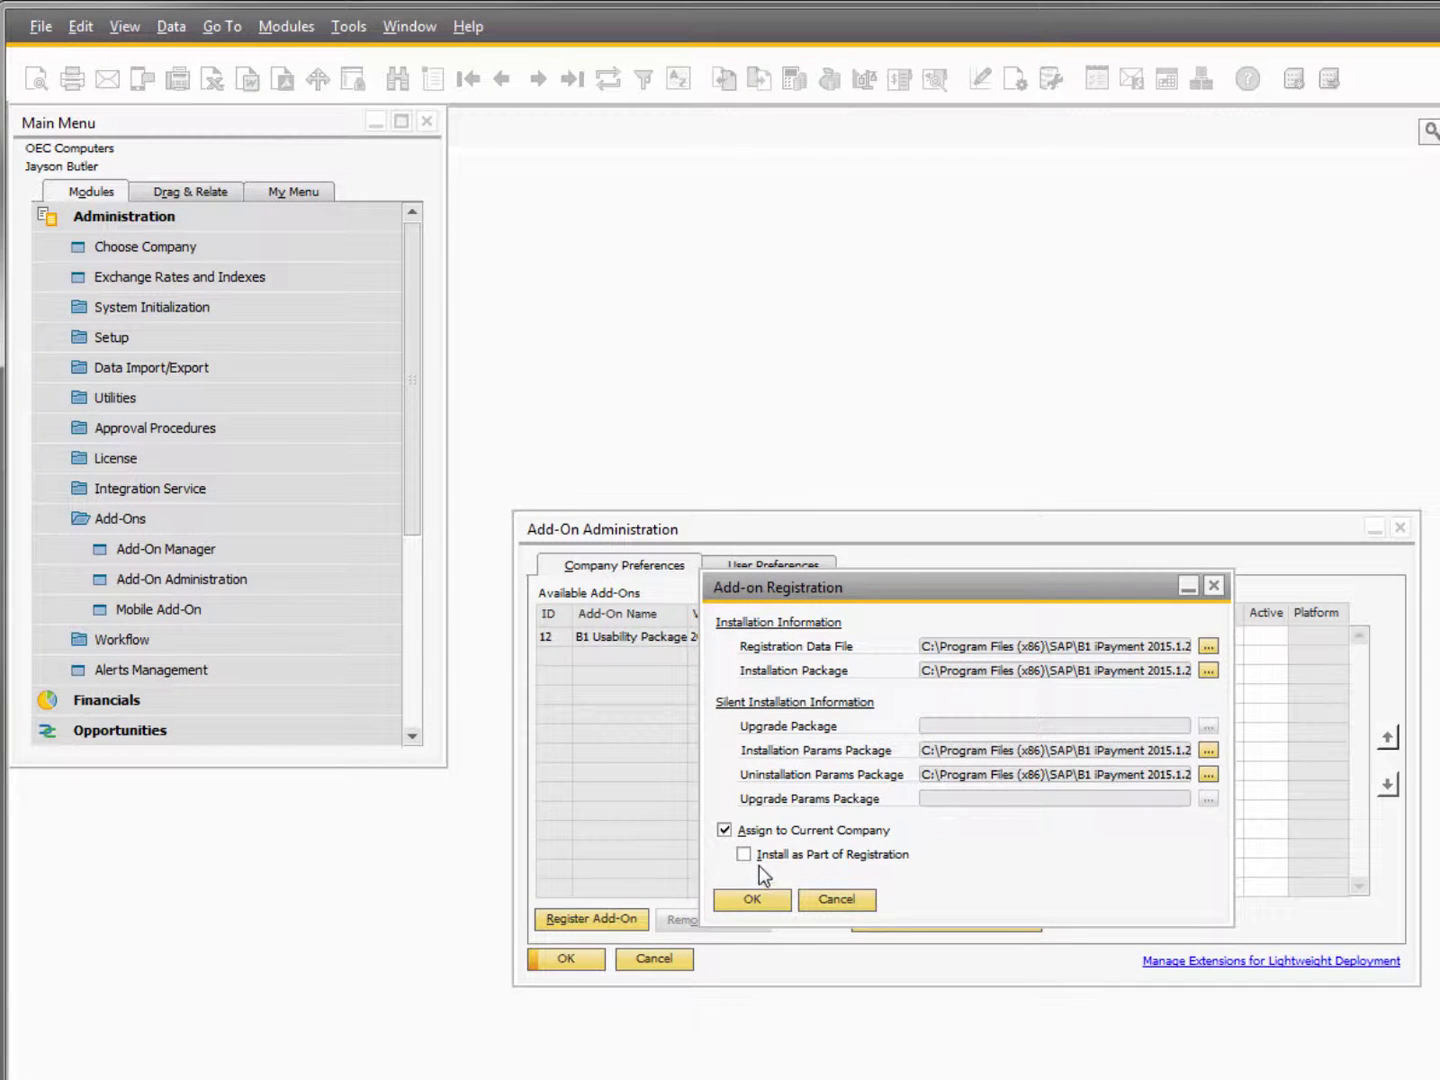
Register and install B1 iPayment with default group Manual, then show Add-On Manager.
click(745, 856)
click(738, 902)
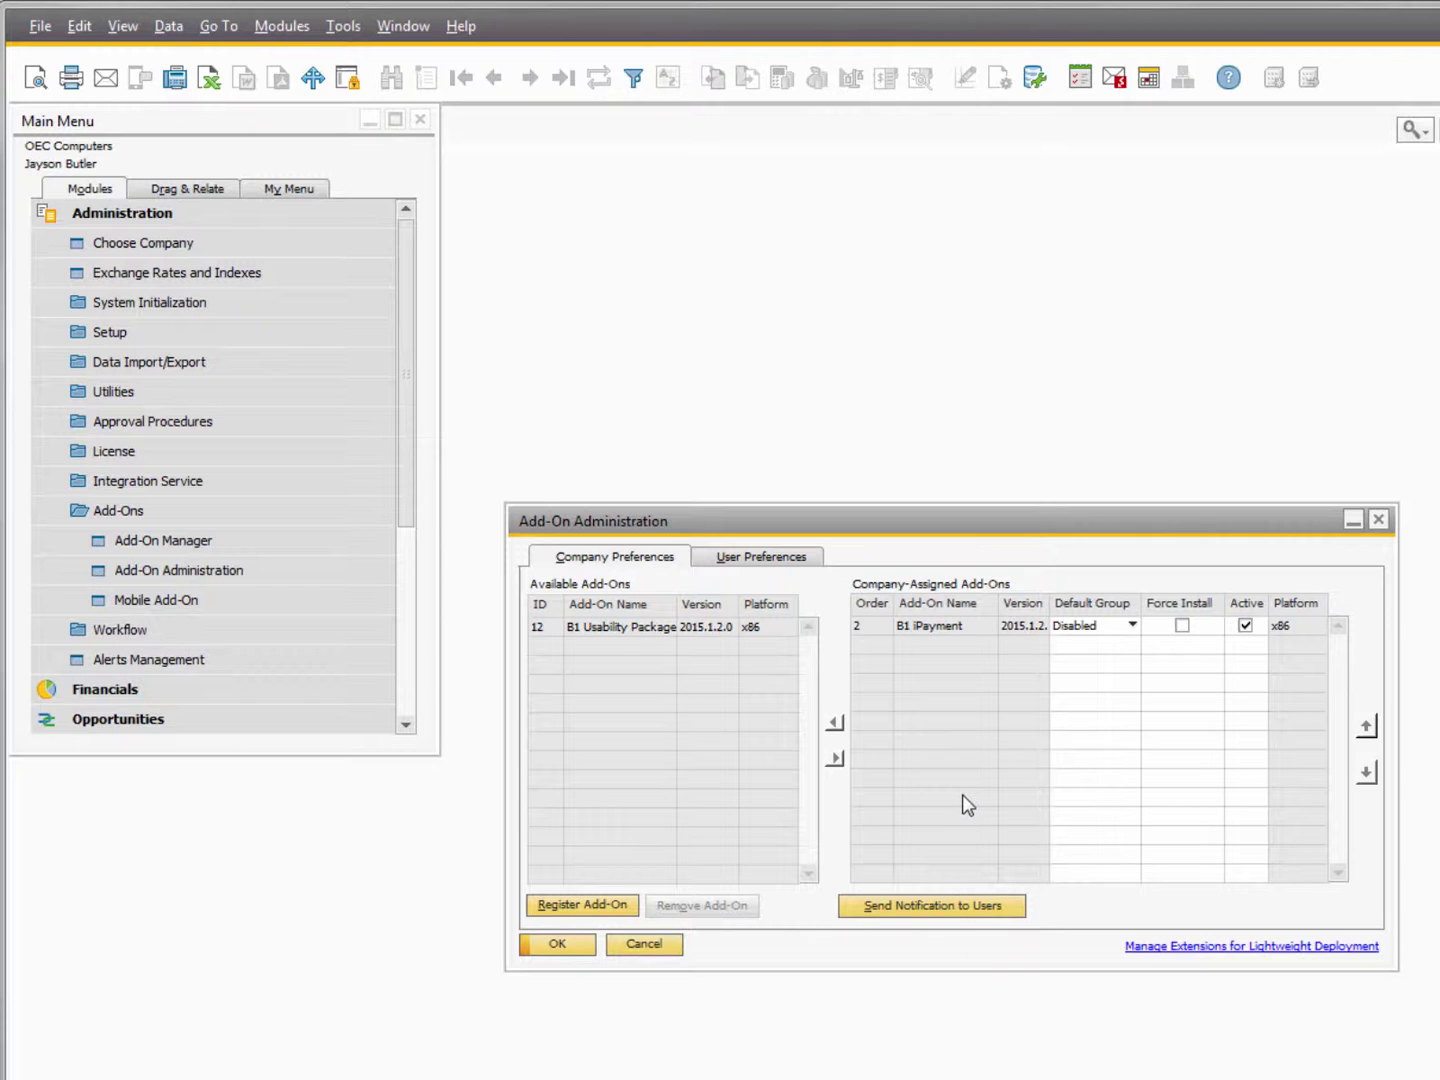
click(1080, 628)
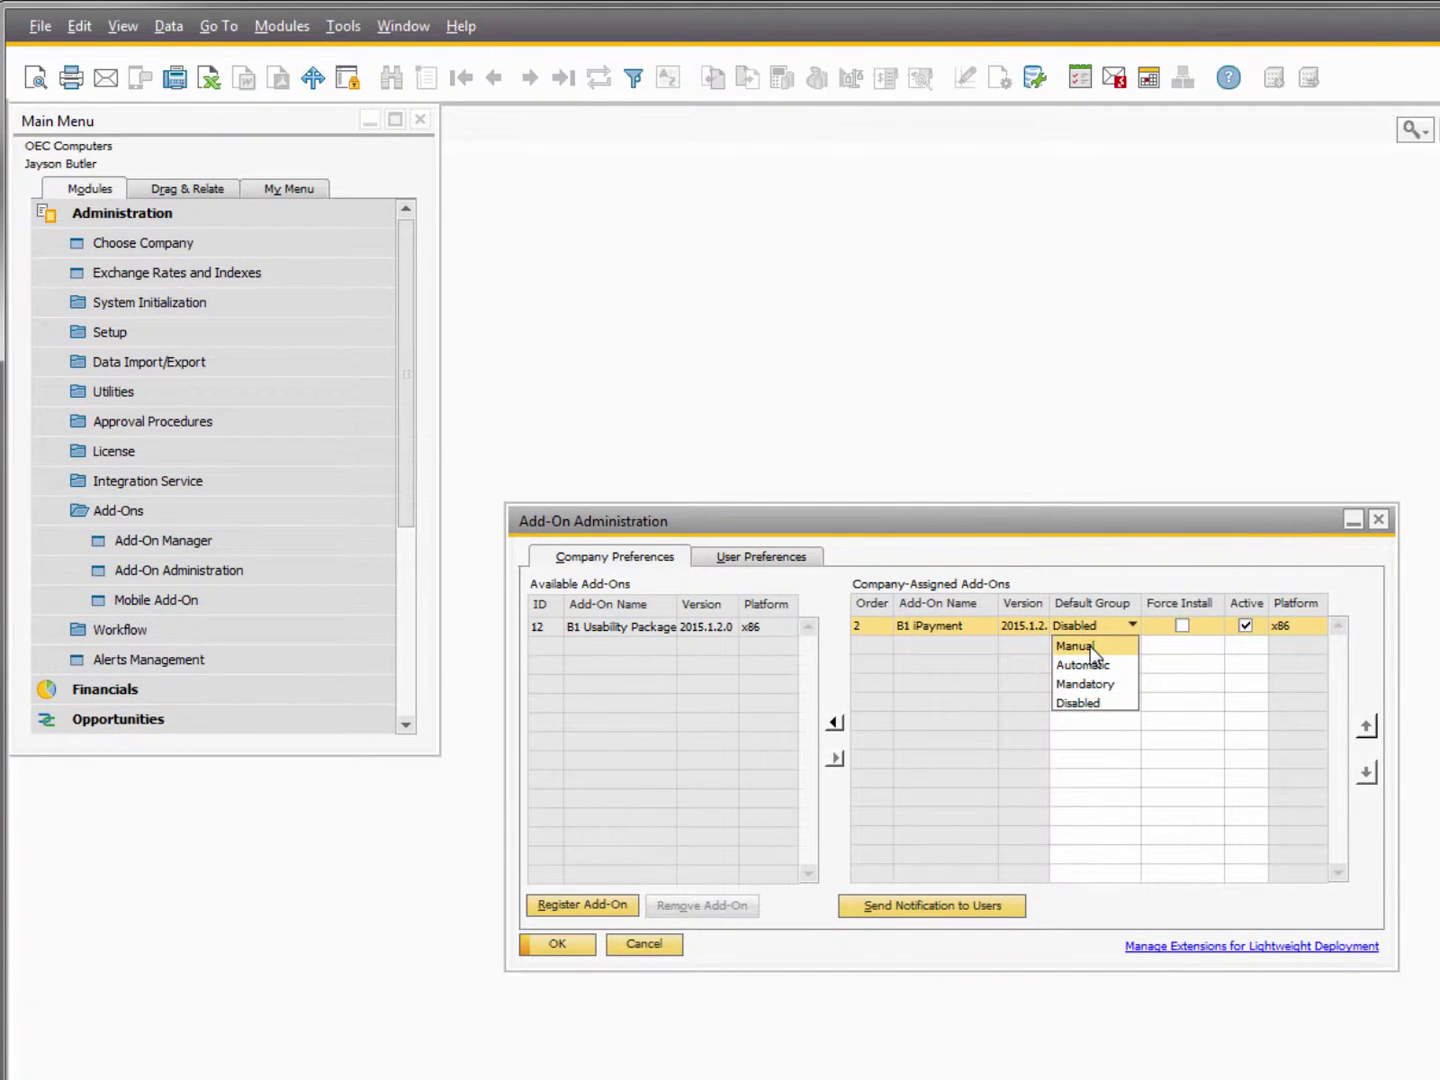
click(1093, 648)
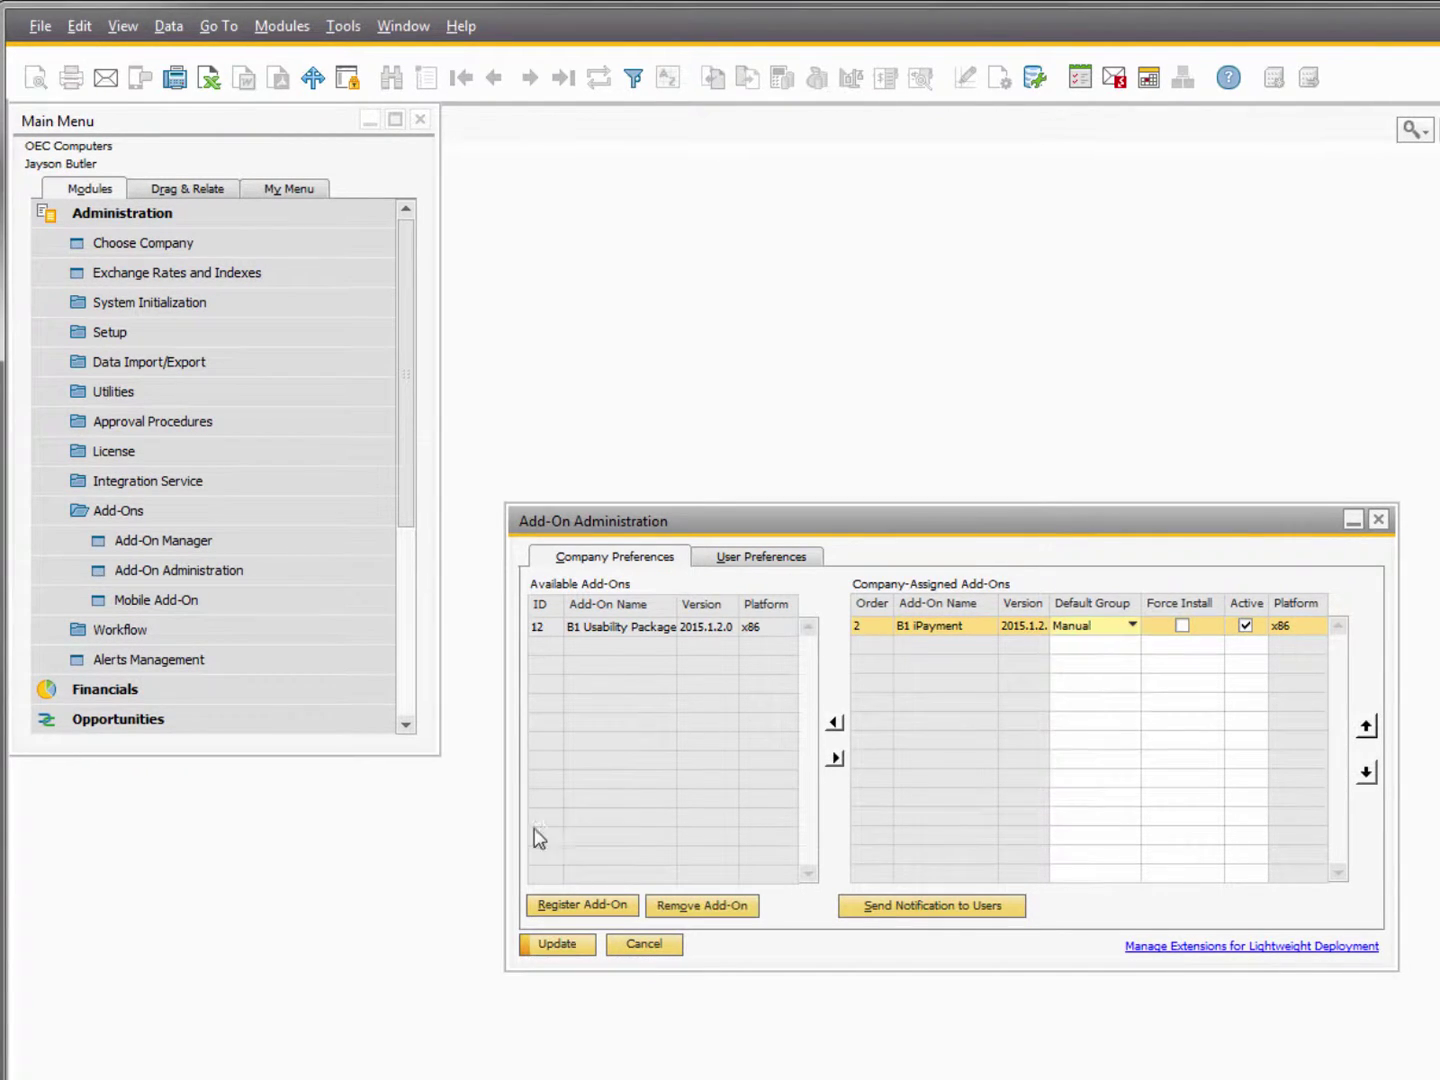
click(553, 945)
click(553, 945)
click(249, 547)
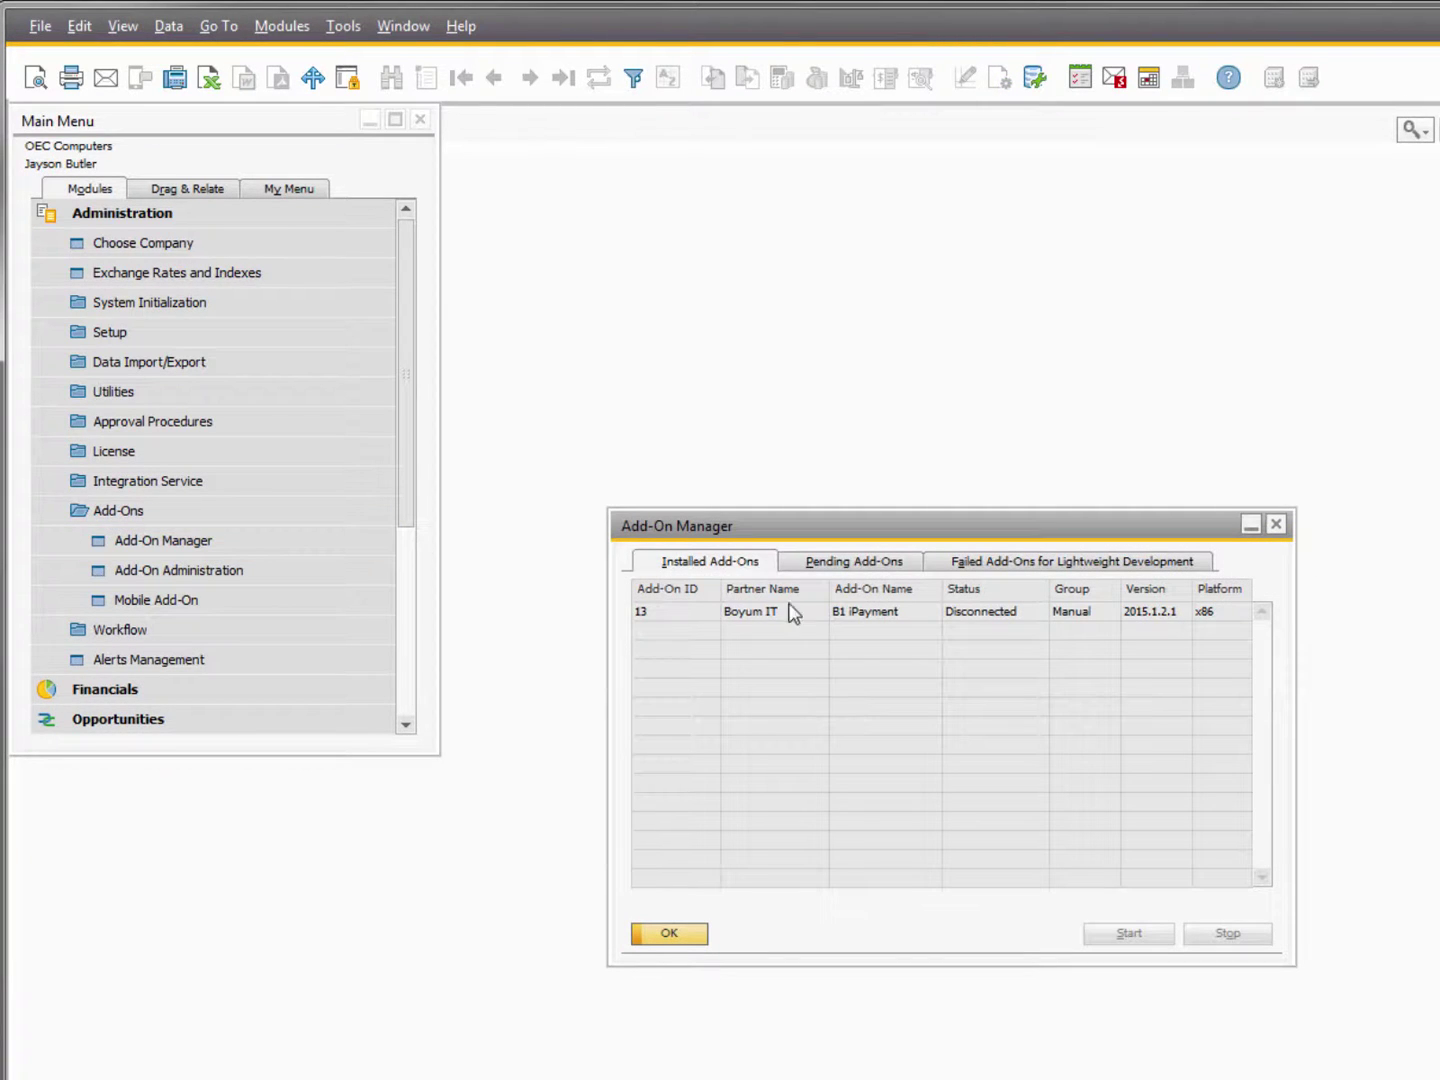
Start the B1 iPayment add-on until it reads Connected, then close Add-On Manager.
click(808, 613)
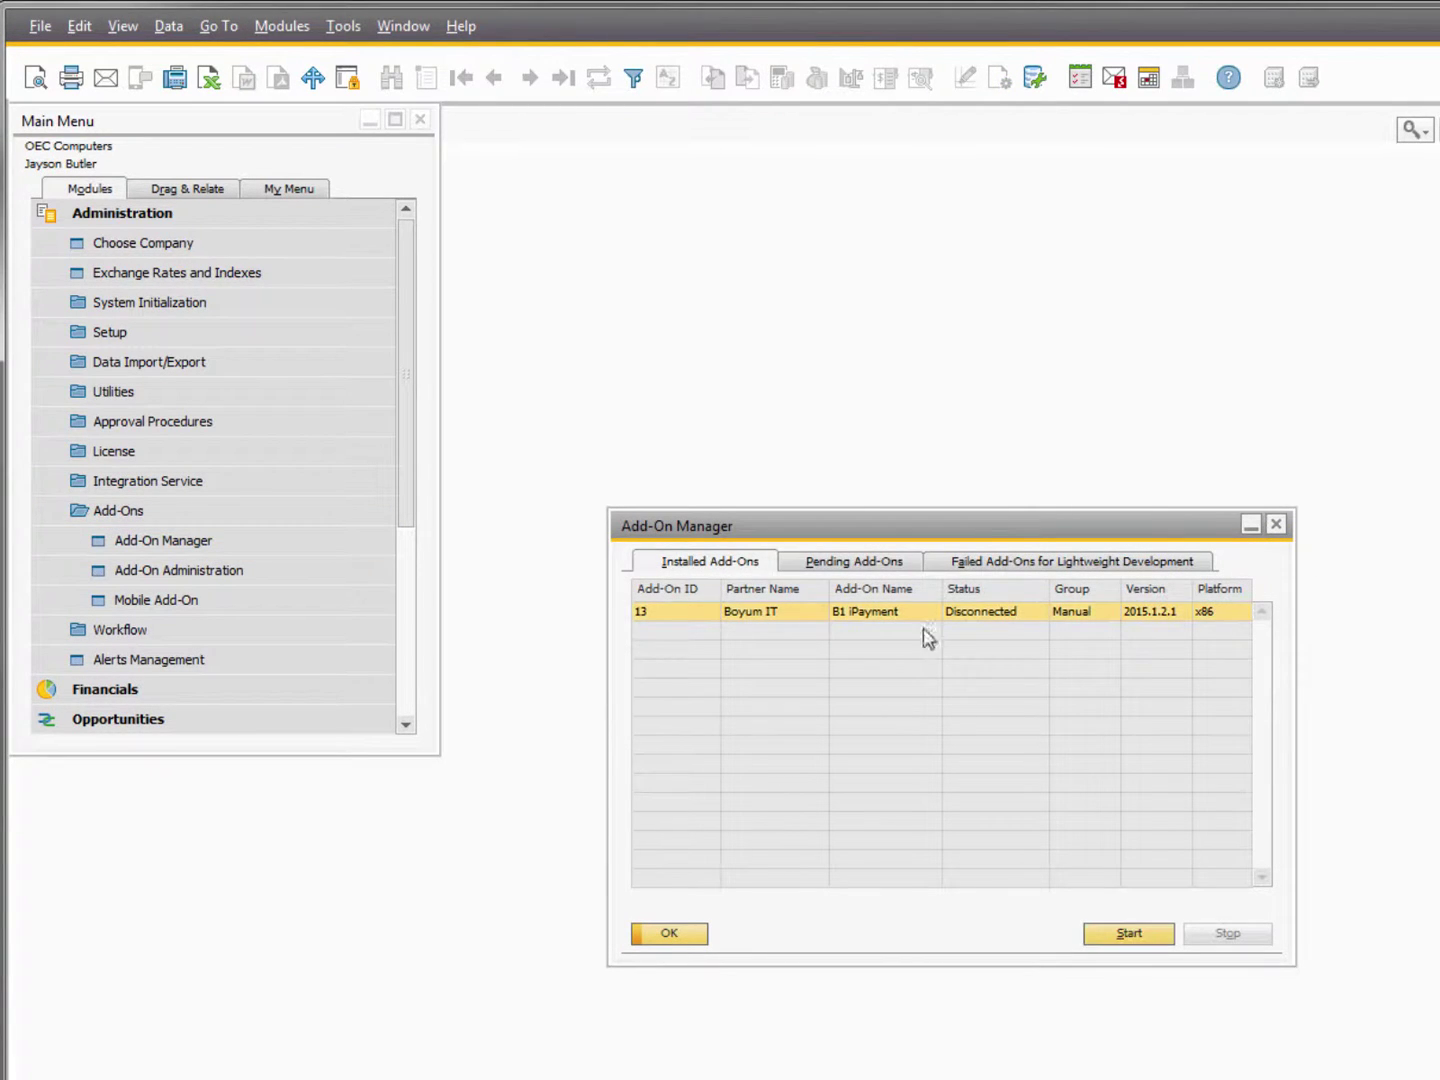
click(1135, 936)
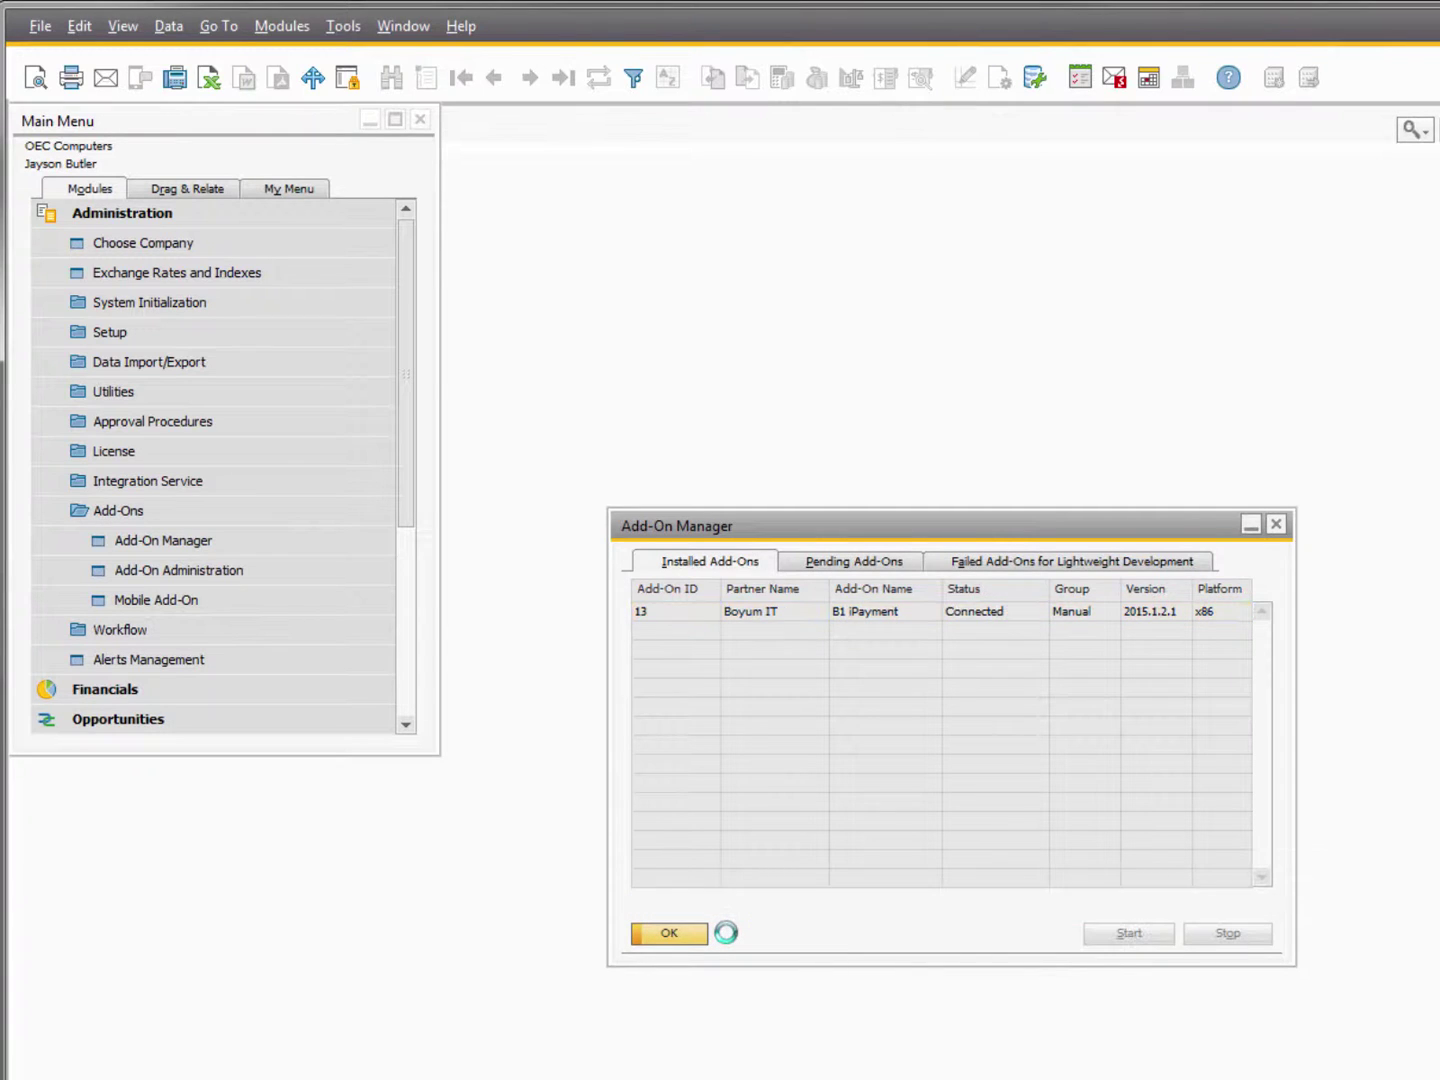
click(669, 933)
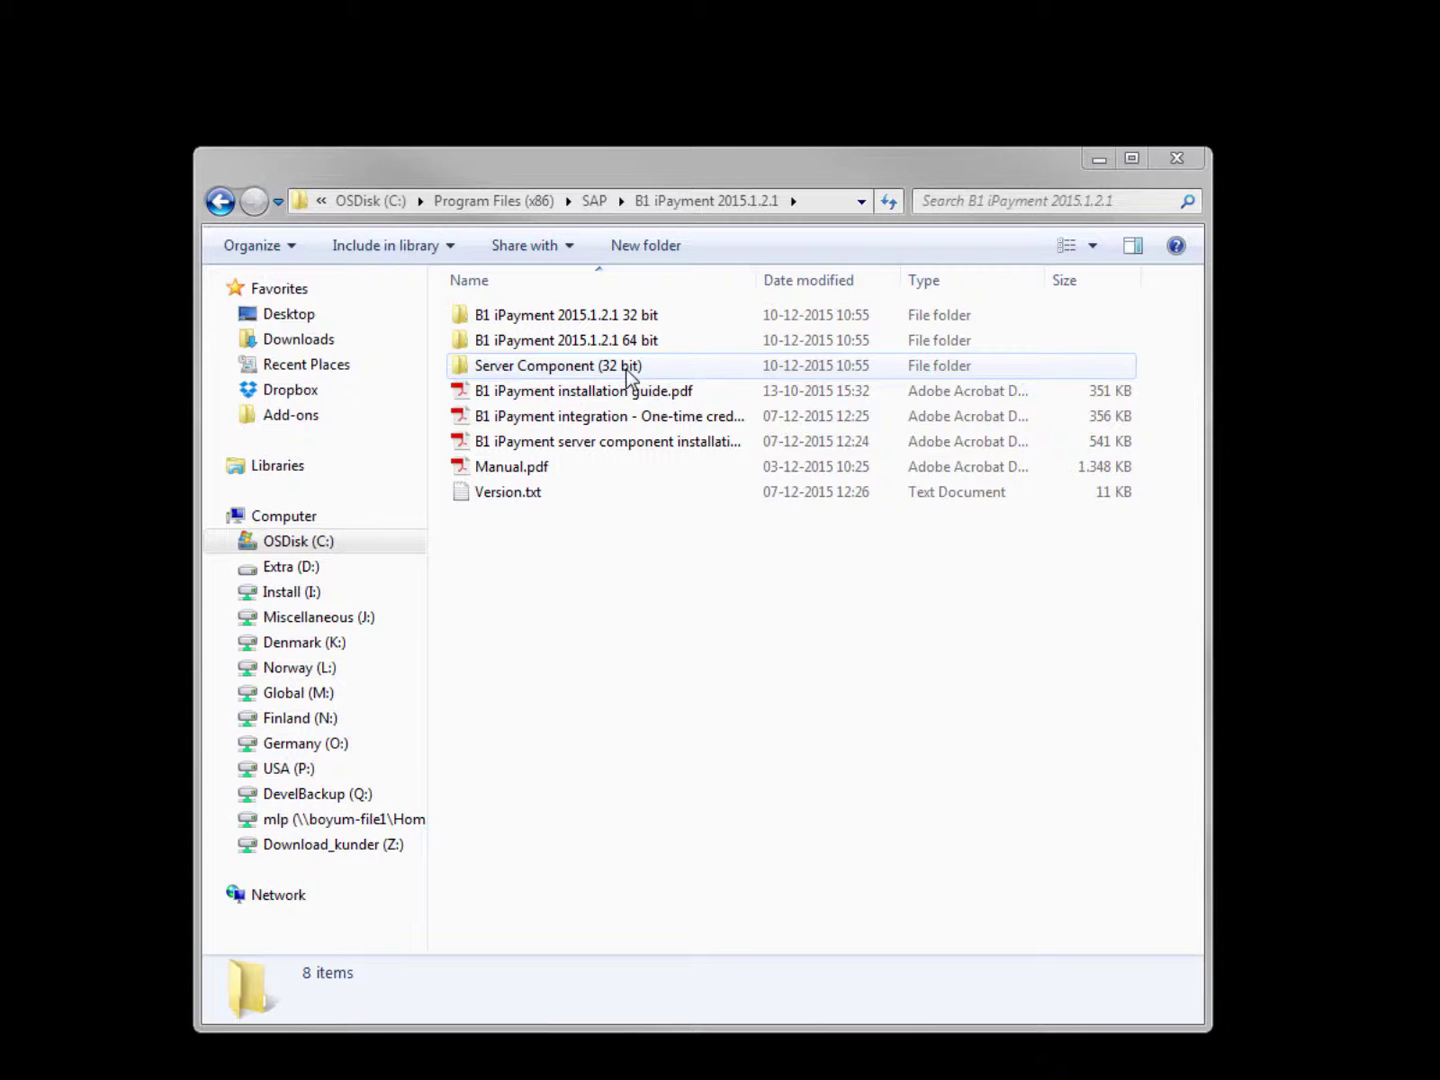
Run Setup.exe from Server Component (32 bit), accept the license, and install iPayment Server.
double_click(627, 368)
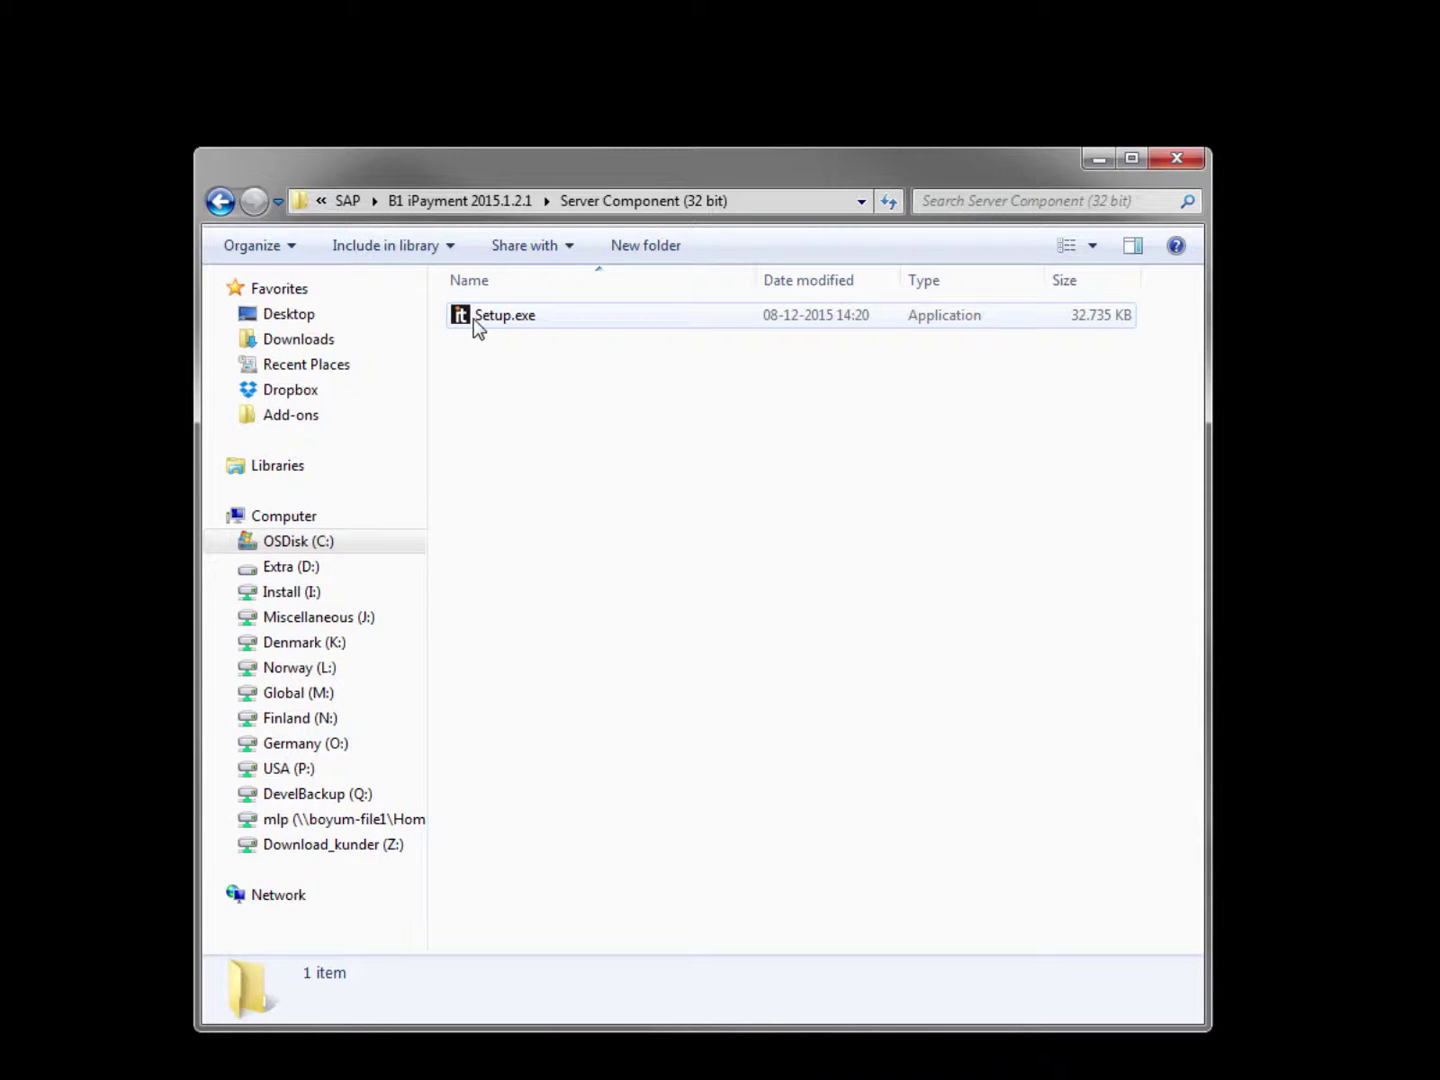
double_click(472, 318)
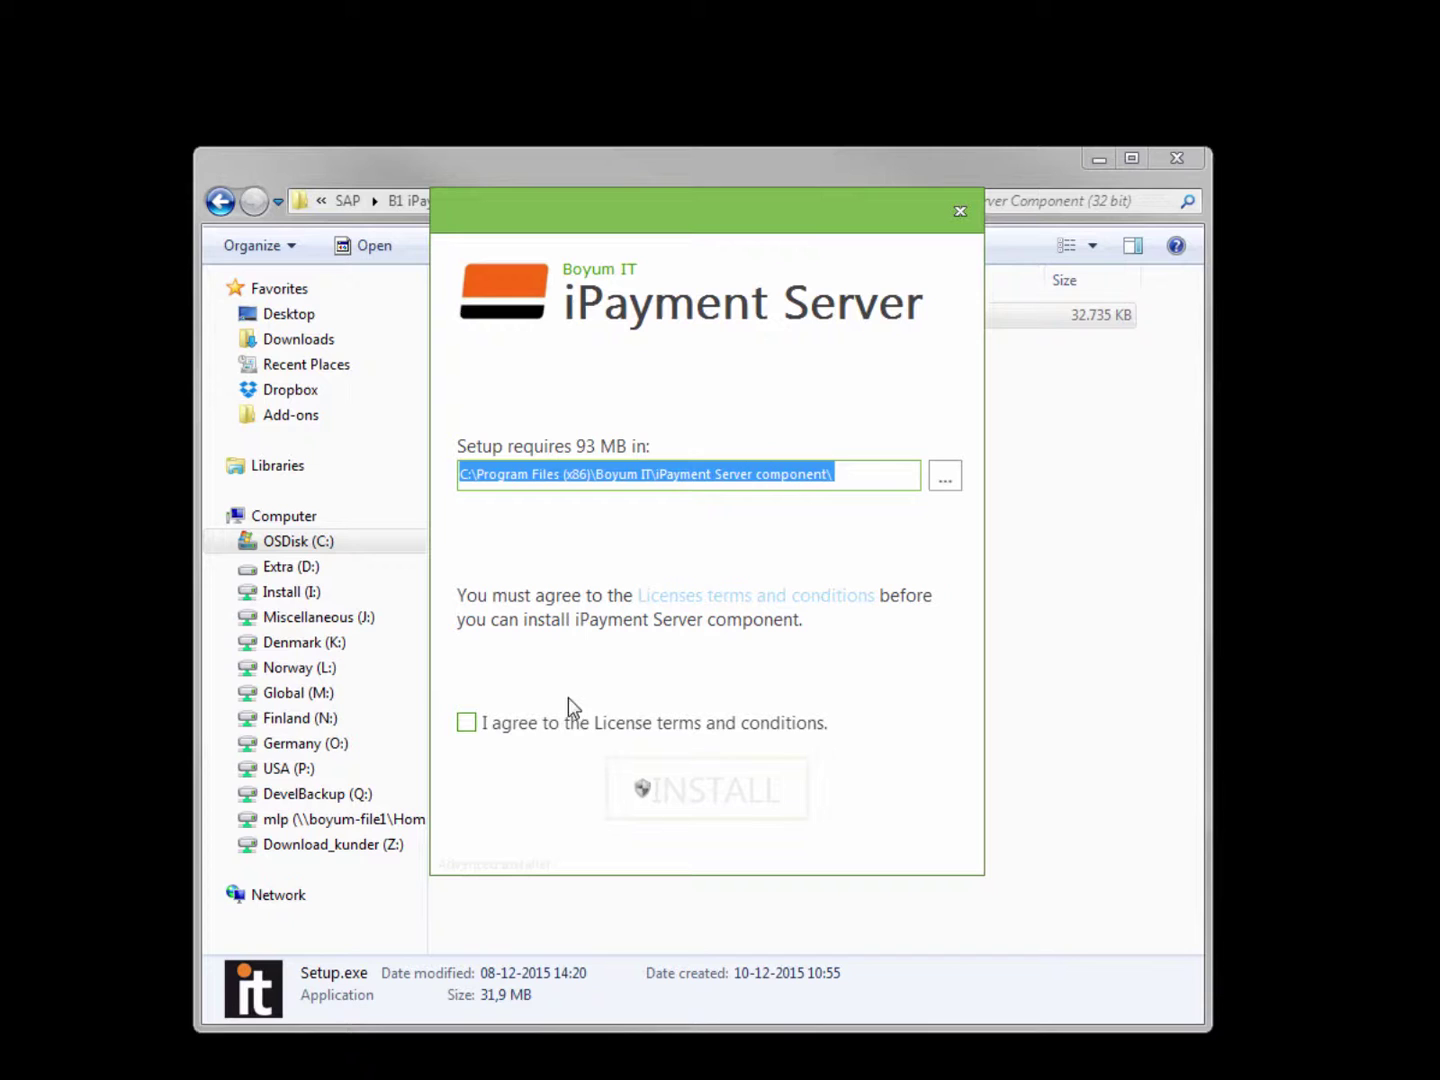
click(474, 729)
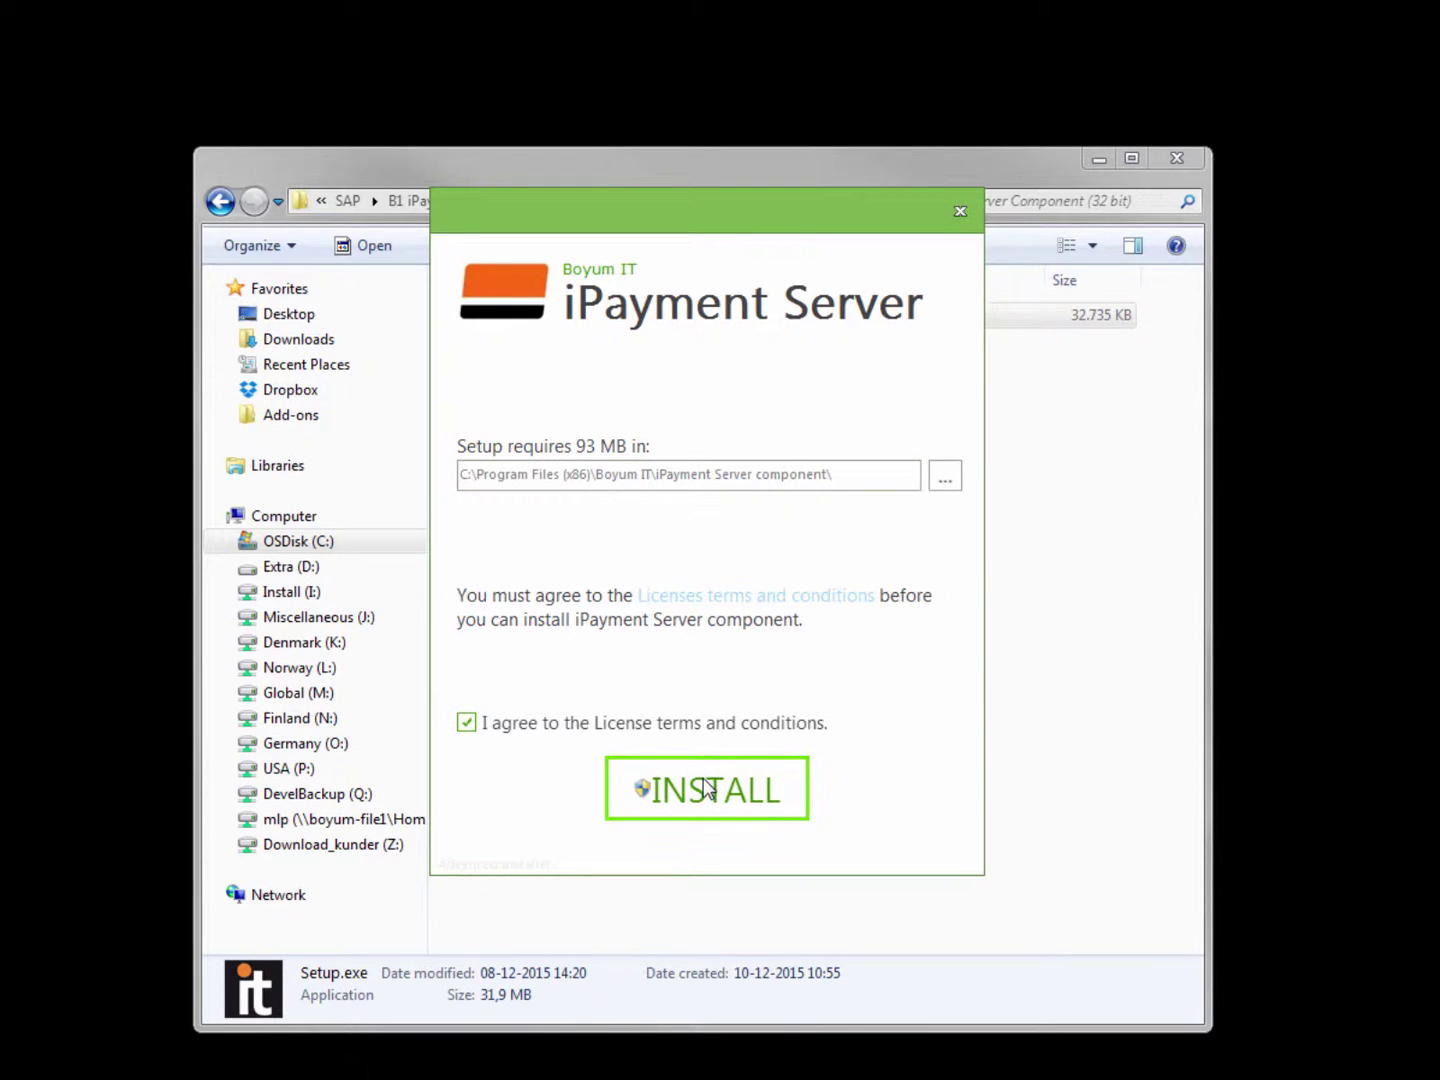
click(707, 790)
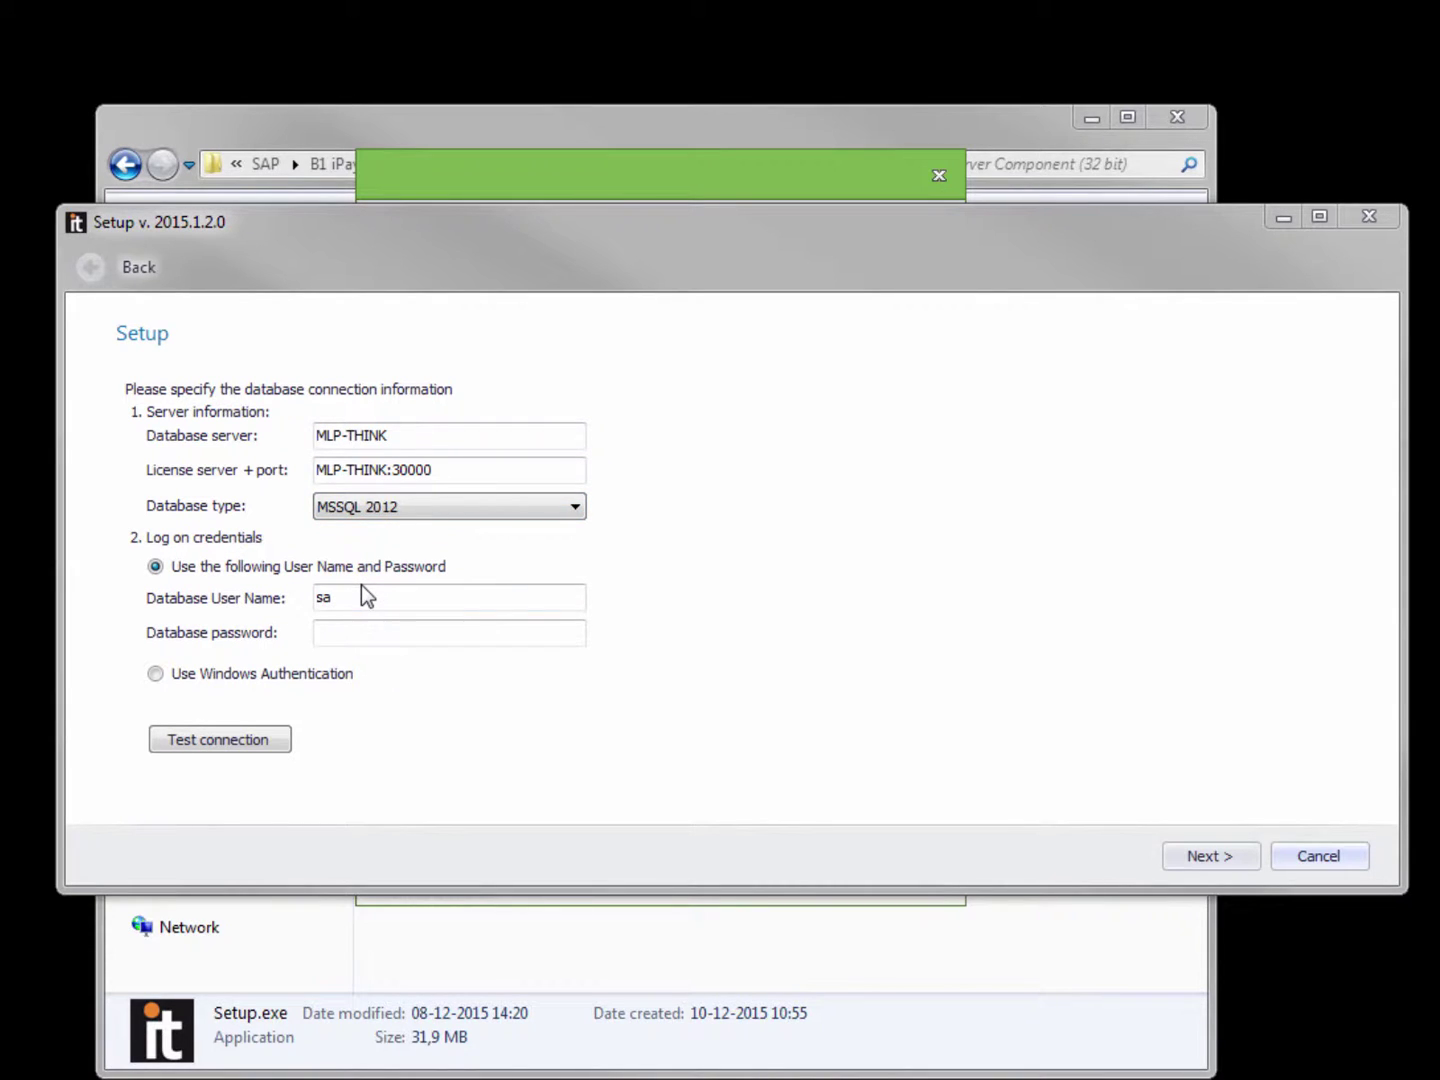
Enter the database password, confirm a successful connection test, and continue to email setup.
click(366, 633)
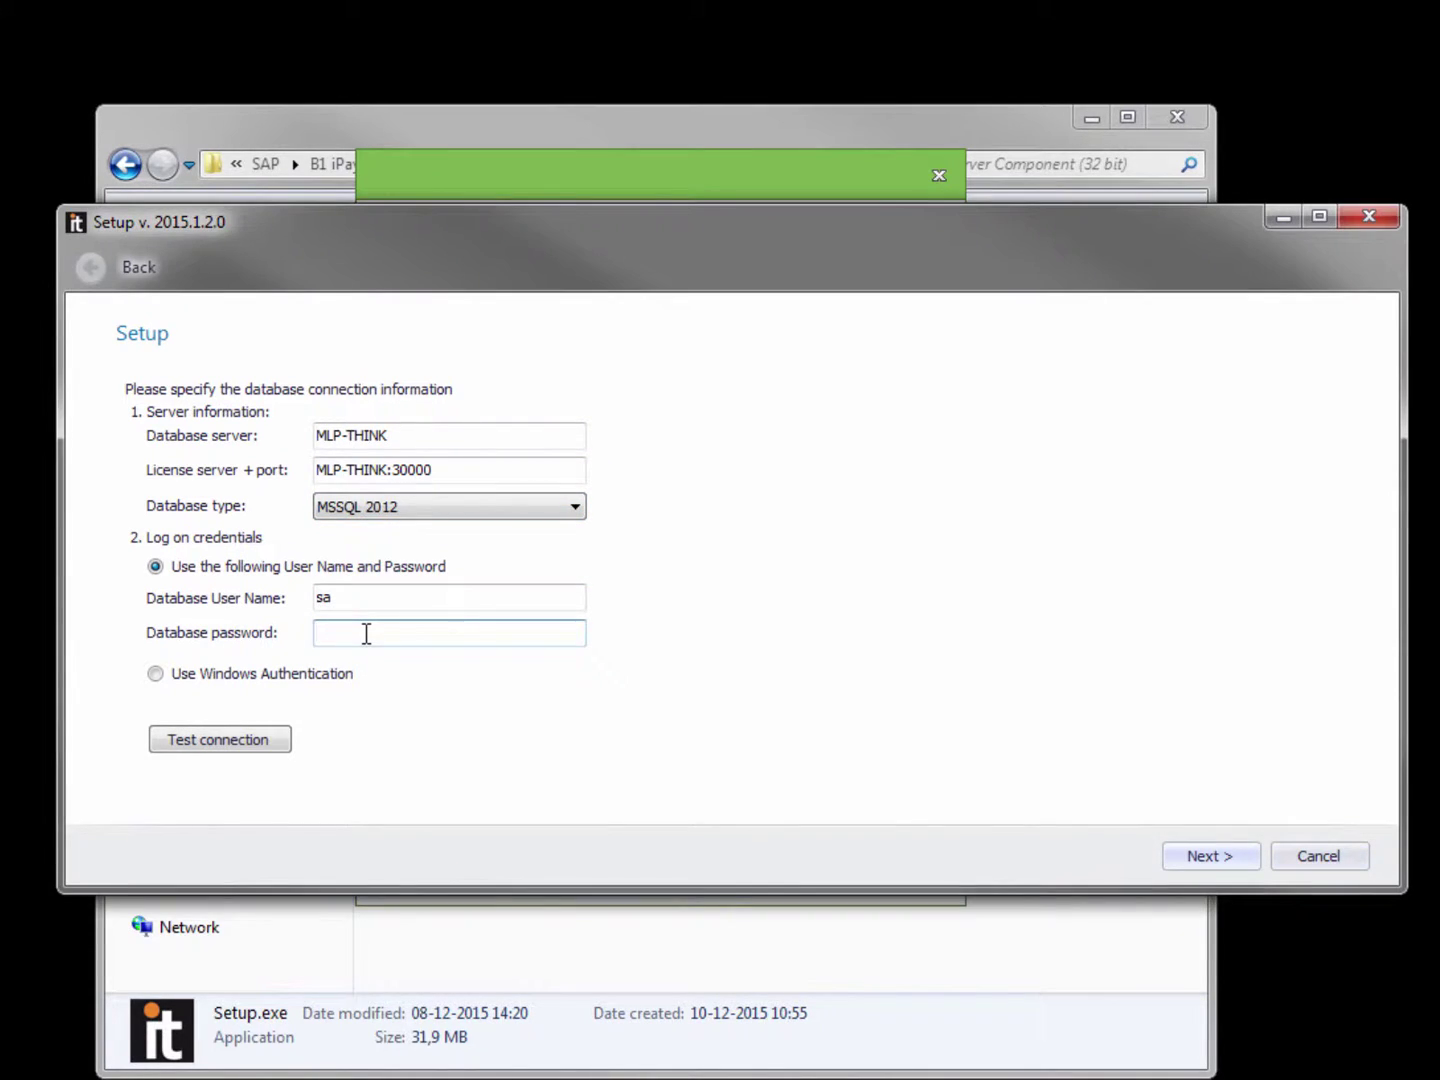
text(••)
key(BackSpace)
key(BackSpace)
text(•••••••)
click(270, 745)
click(795, 651)
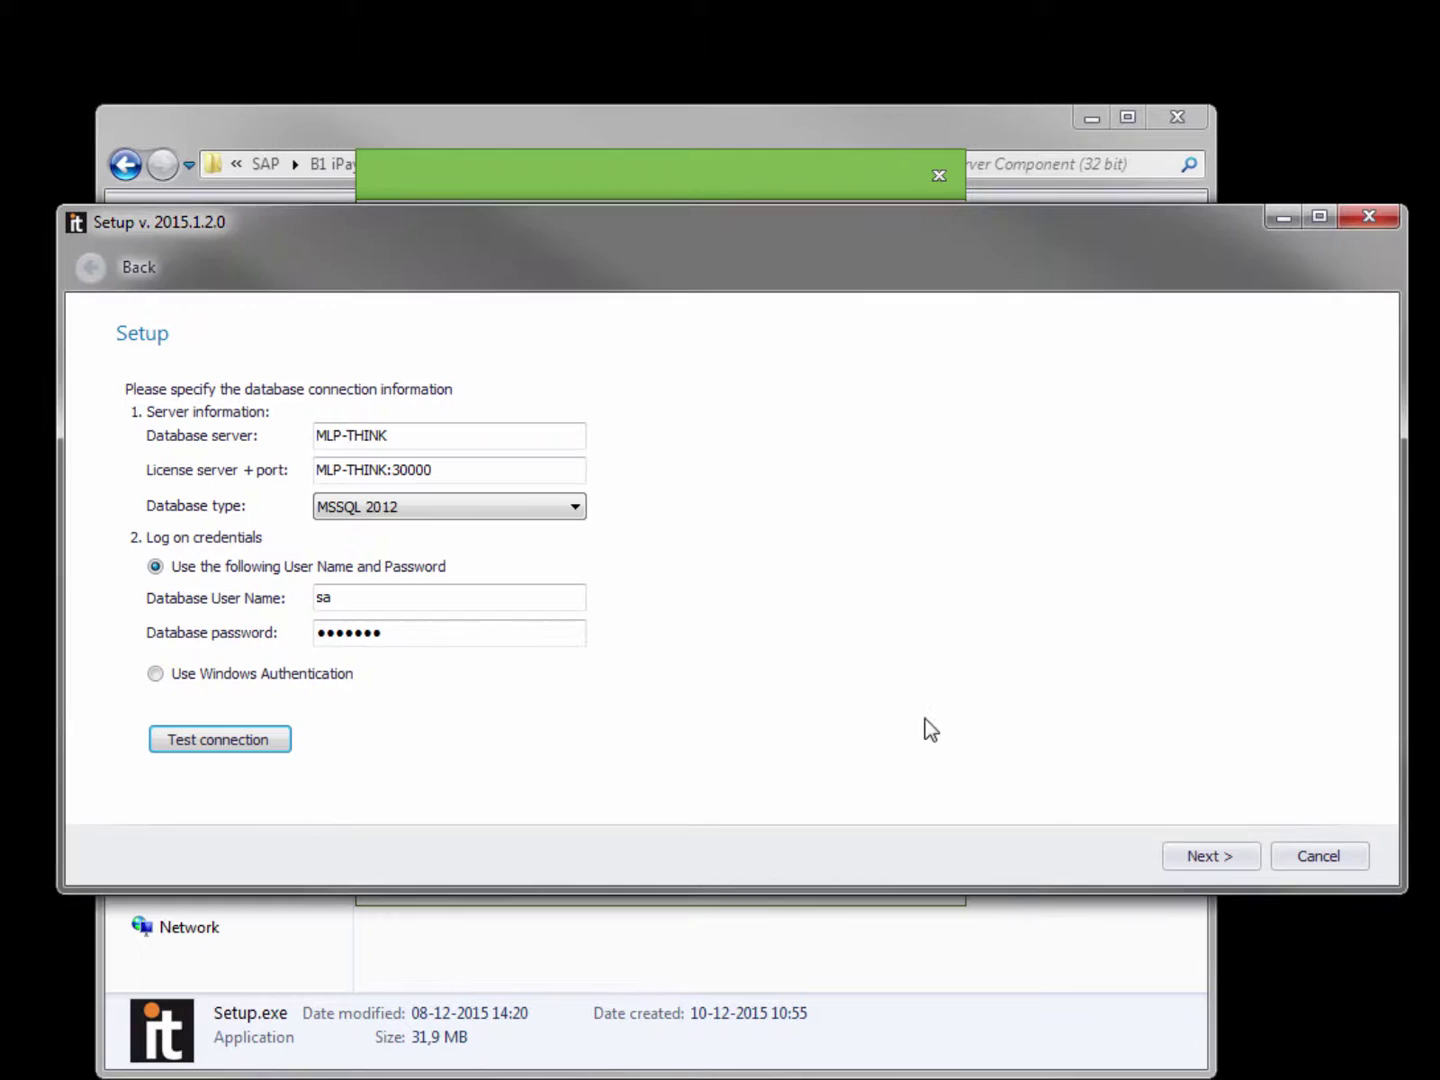
click(1200, 858)
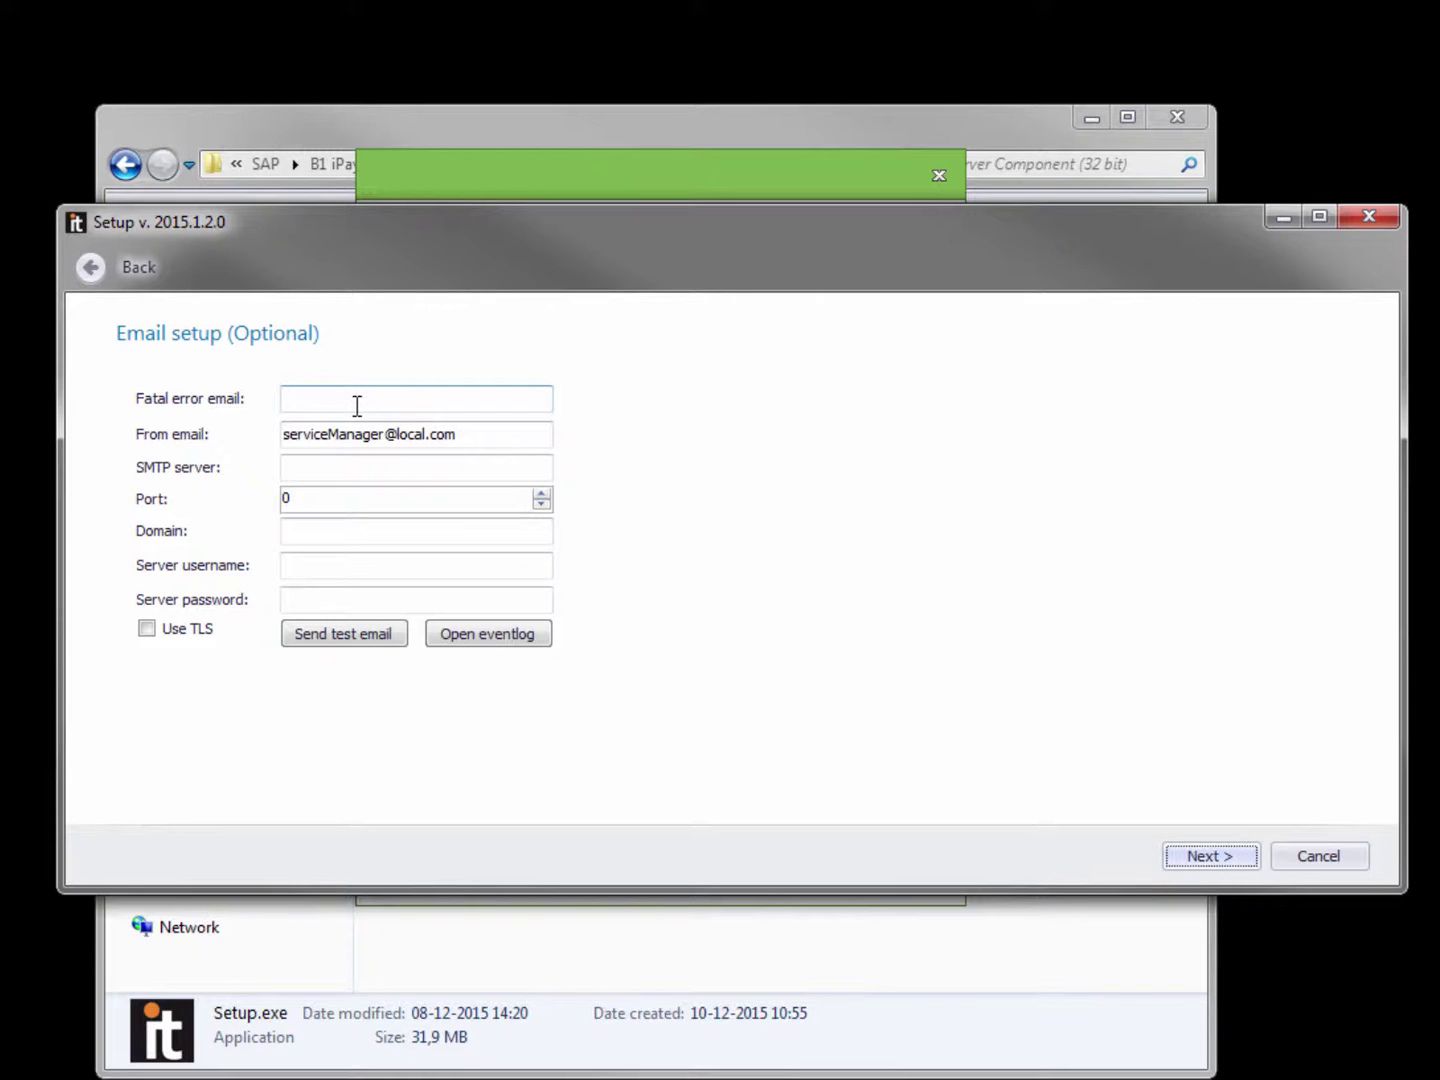
Enter the fatal error and sender email addresses and SMTP server boyum-mail1, then continue.
click(357, 405)
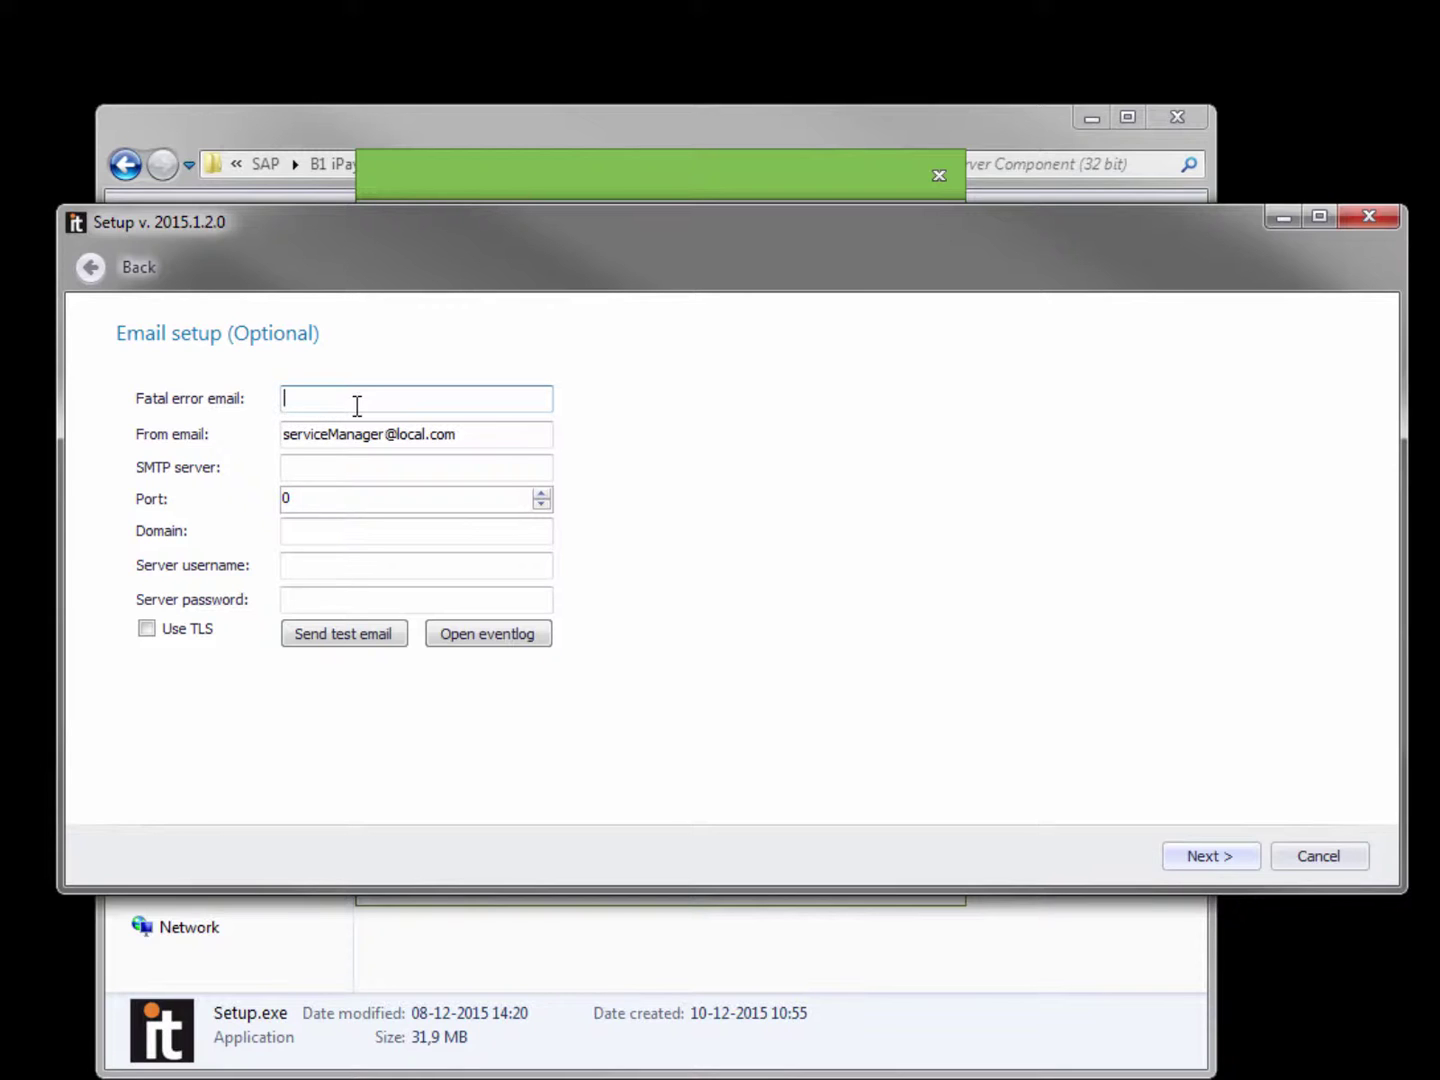
key(Tab)
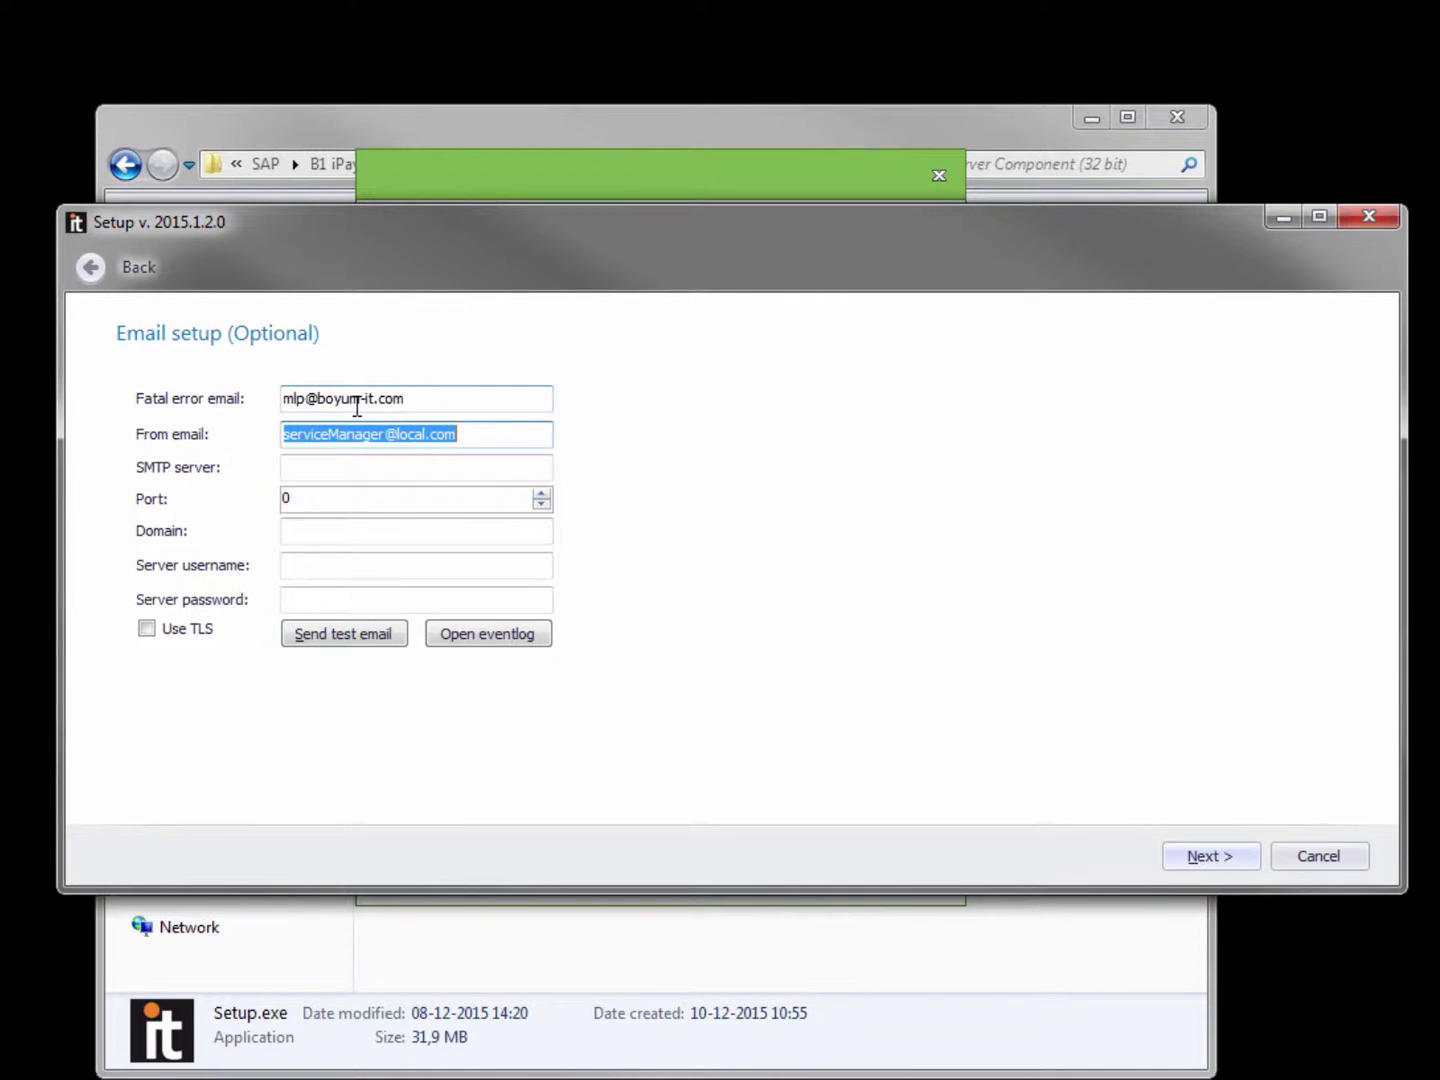
text(ipaymentmlp)
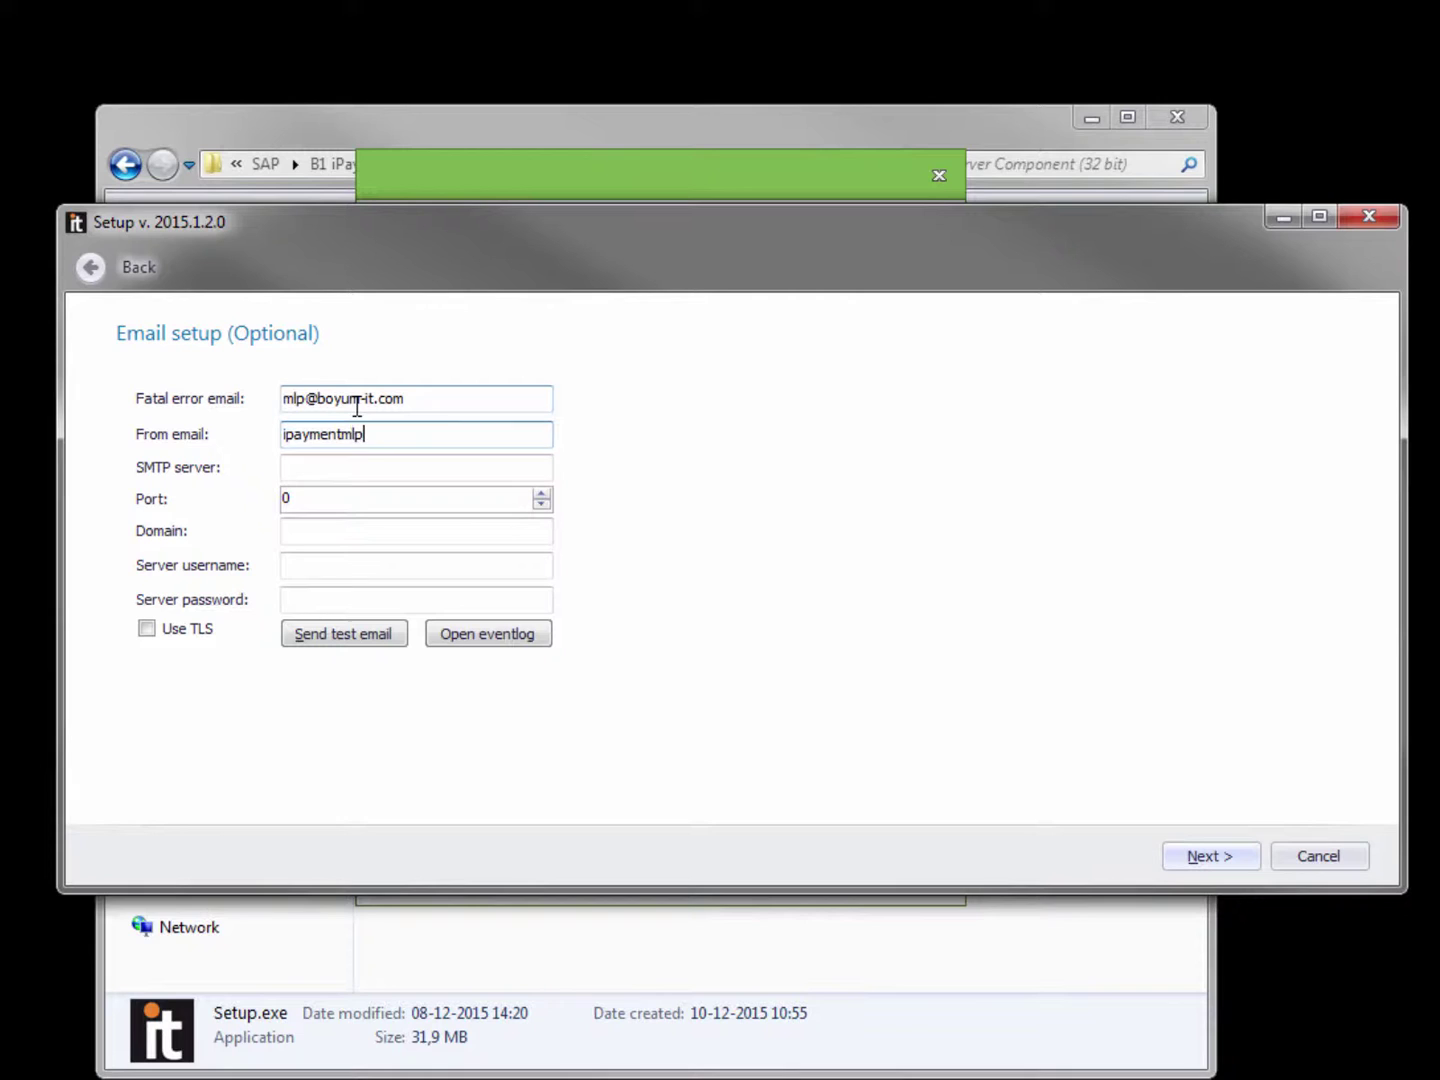
key(Tab)
text(bo)
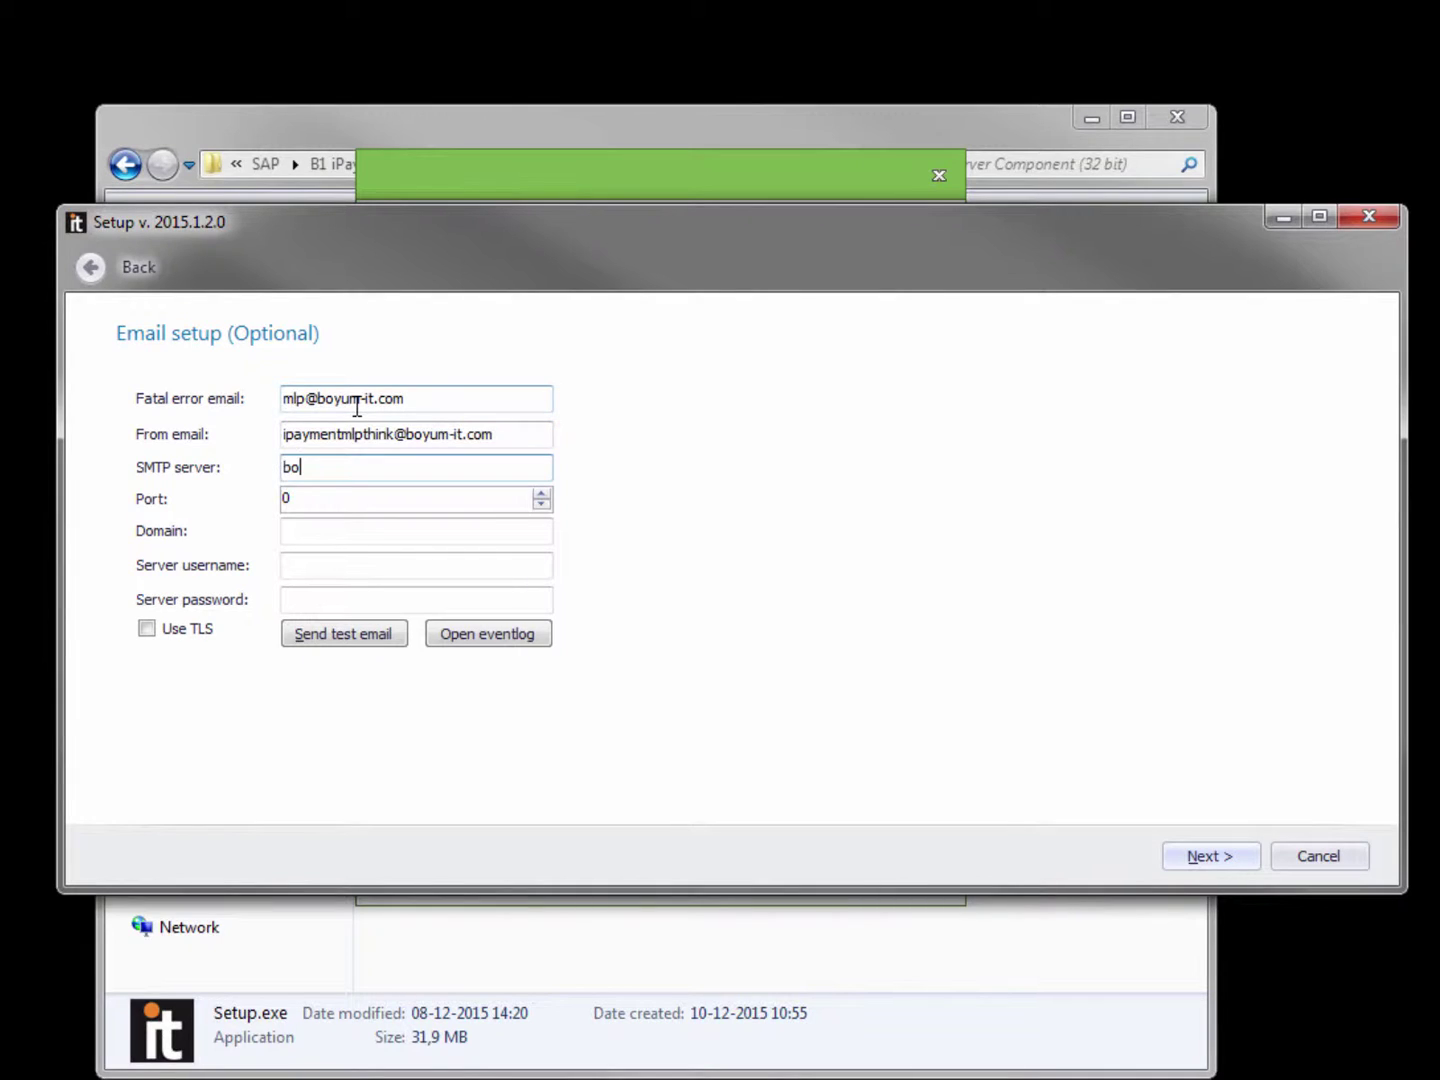
text(yum-mail1)
click(1183, 860)
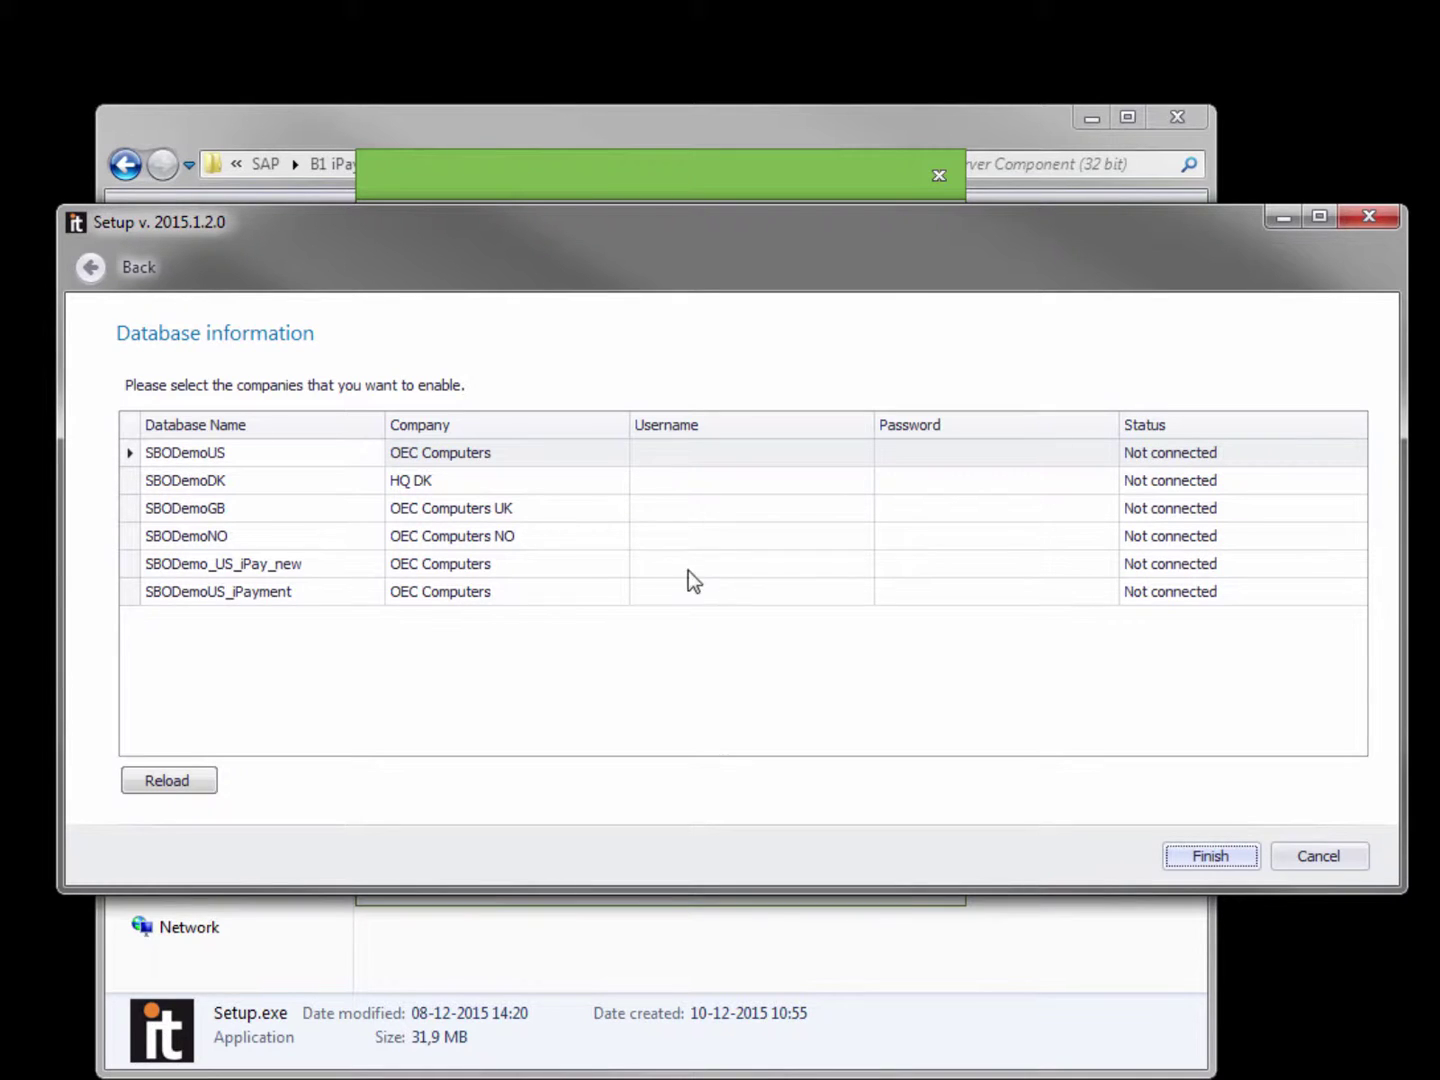
Enter the company login username and password for SBODemo_US_iPay_new and finish the setup.
click(656, 563)
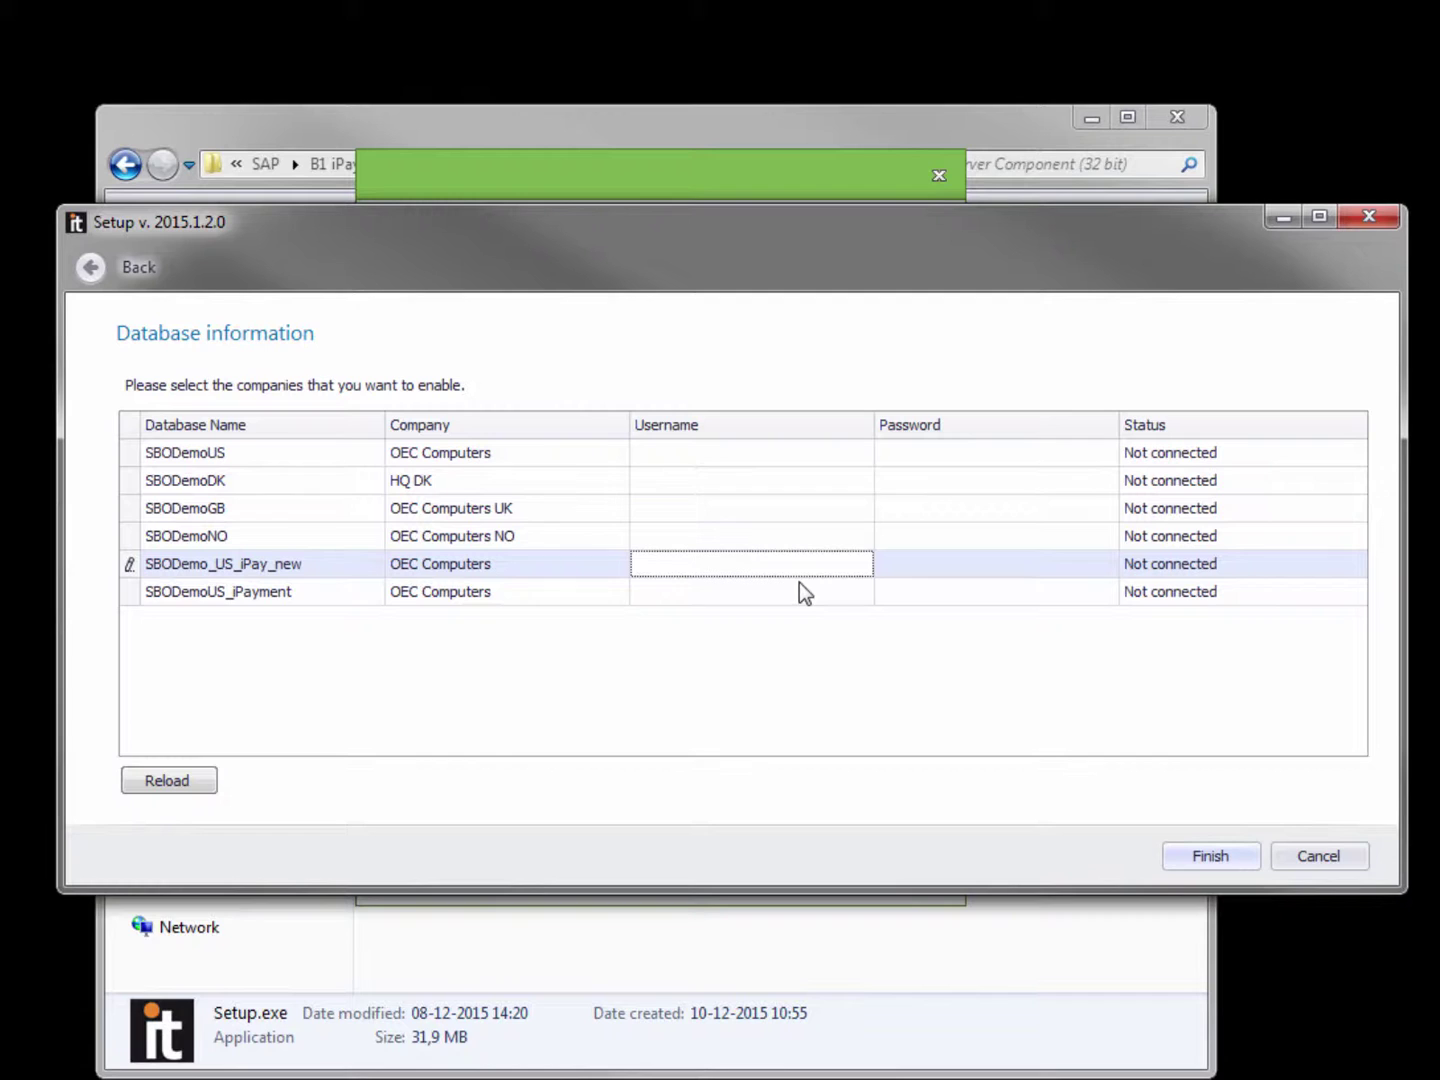
text(manager)
key(Tab)
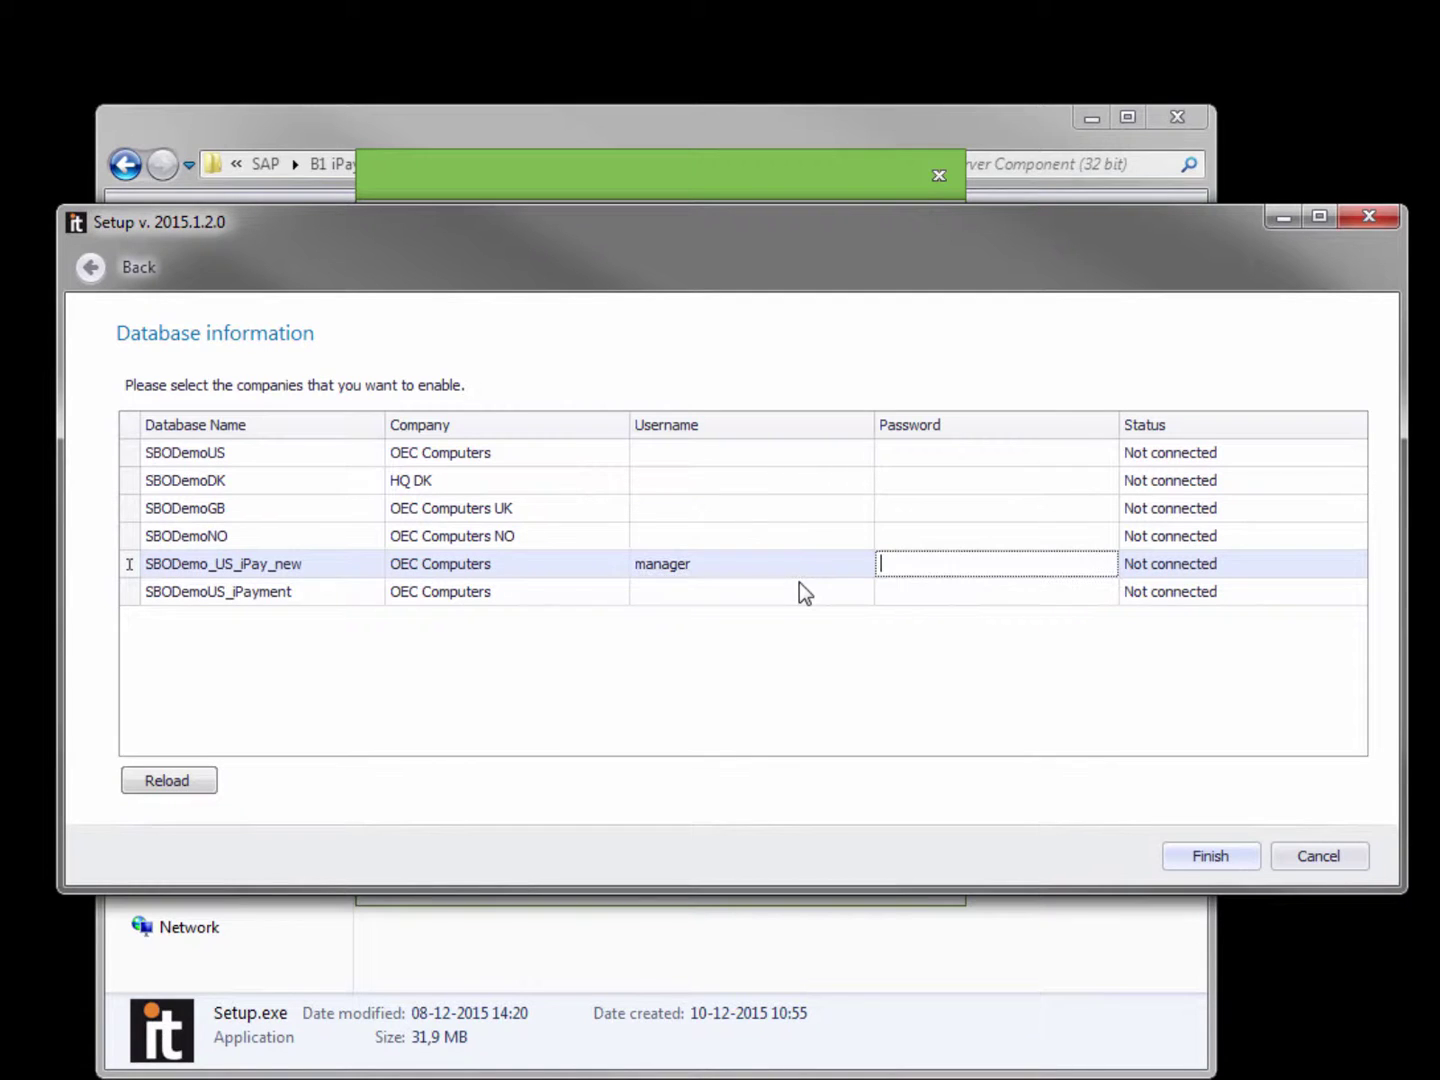
text(manager)
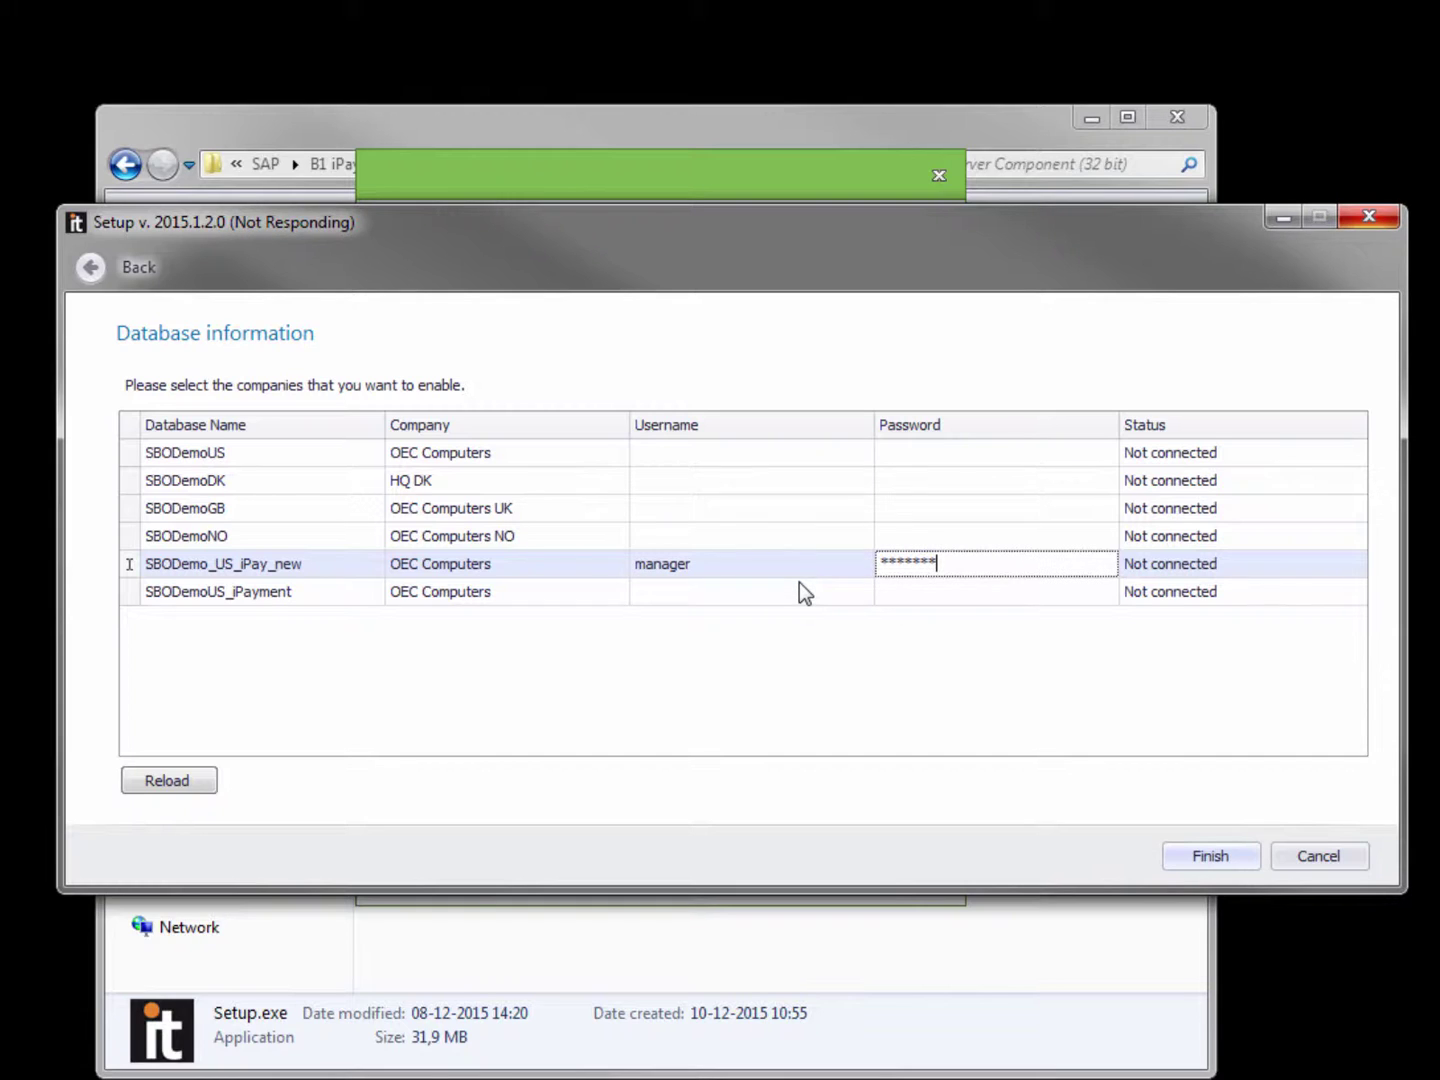
key(Tab)
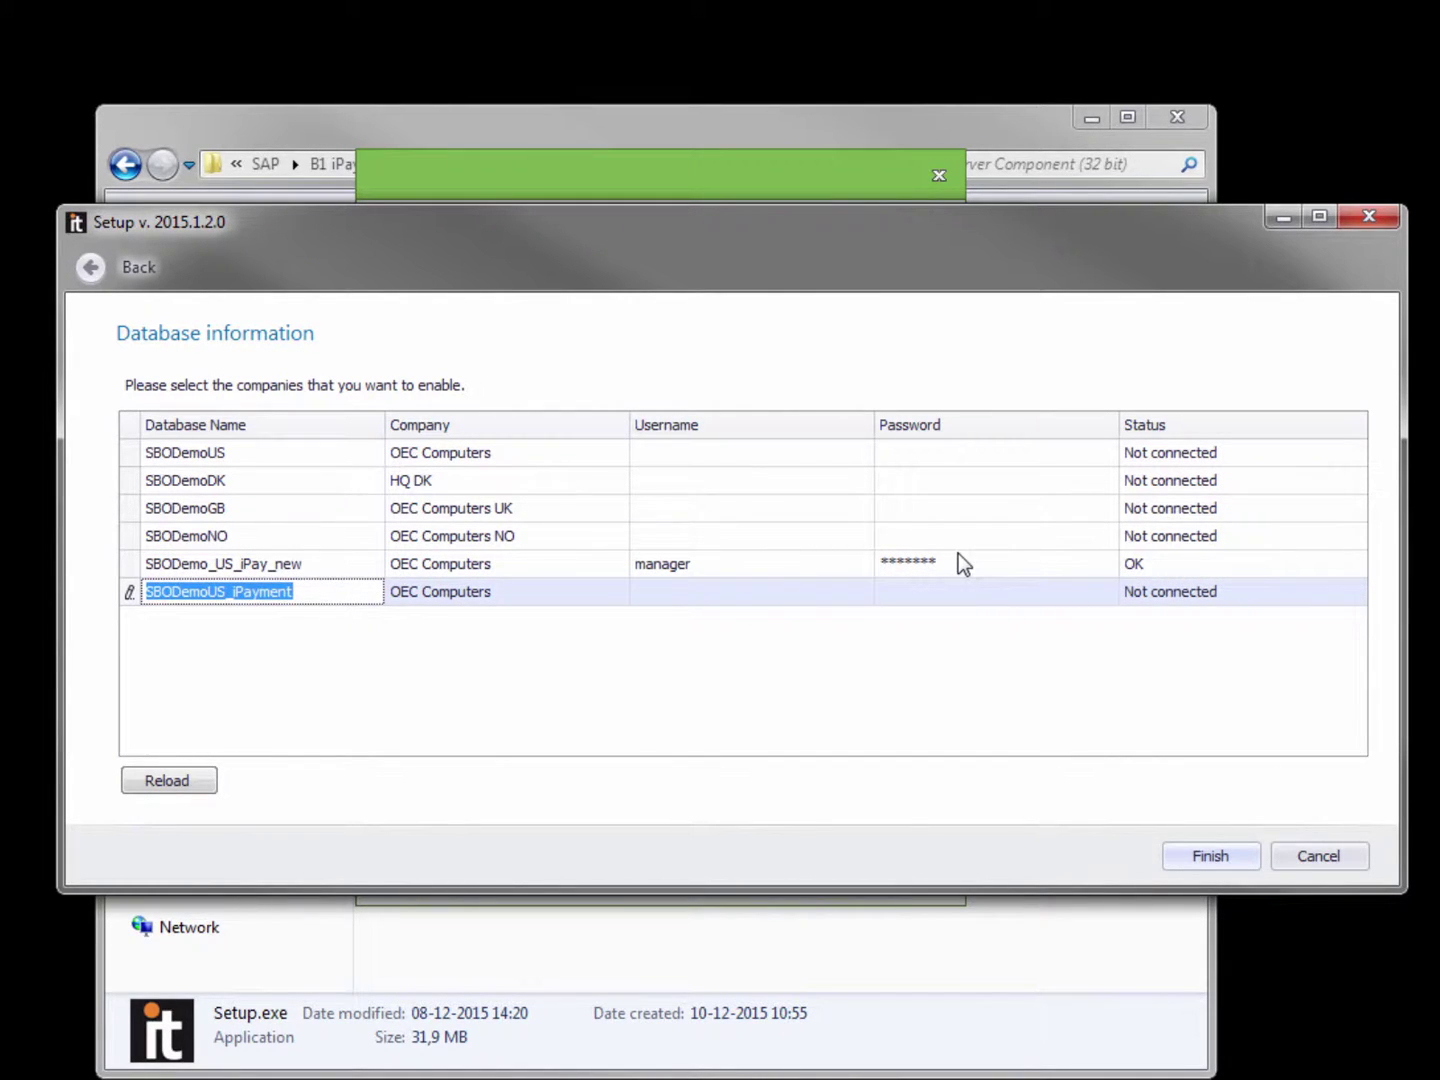
click(1206, 860)
Dismiss the changes-saved confirmation in iPayment Server Setup.
click(731, 650)
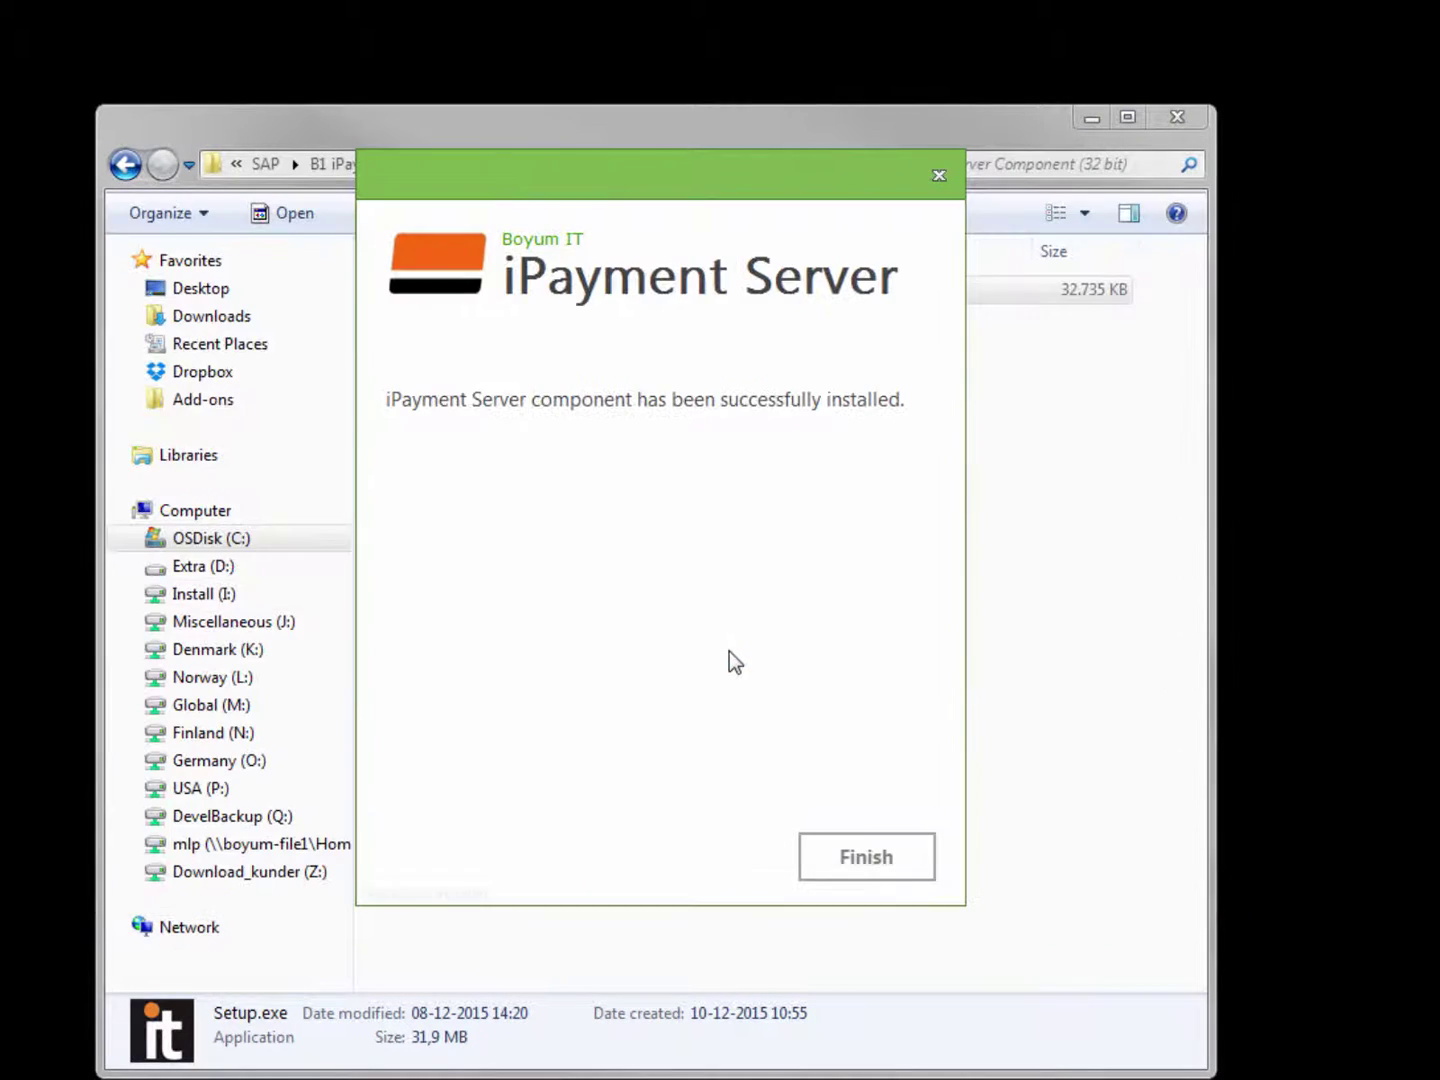